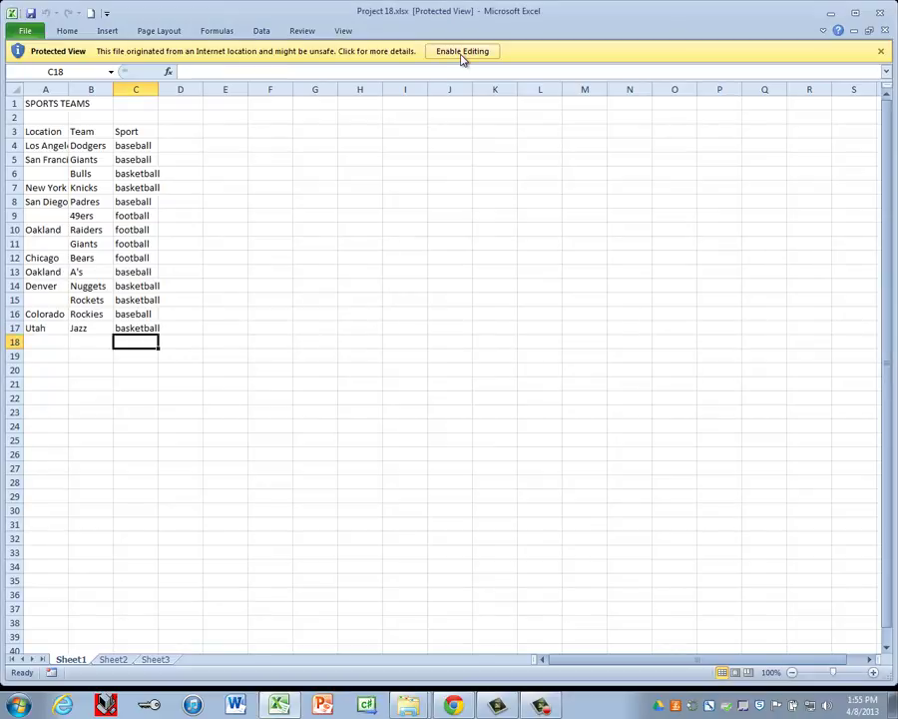
- Enable editing for the Project 18 workbook, and search Google in a new Chrome tab for "bulls basketball"
left_click(463, 53)
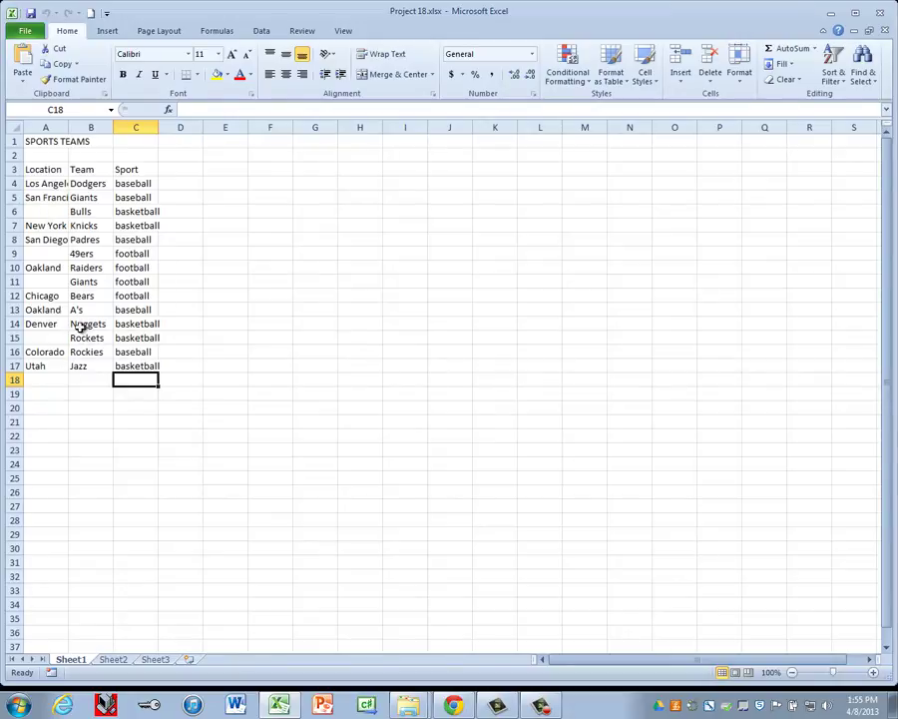
left_click(47, 209)
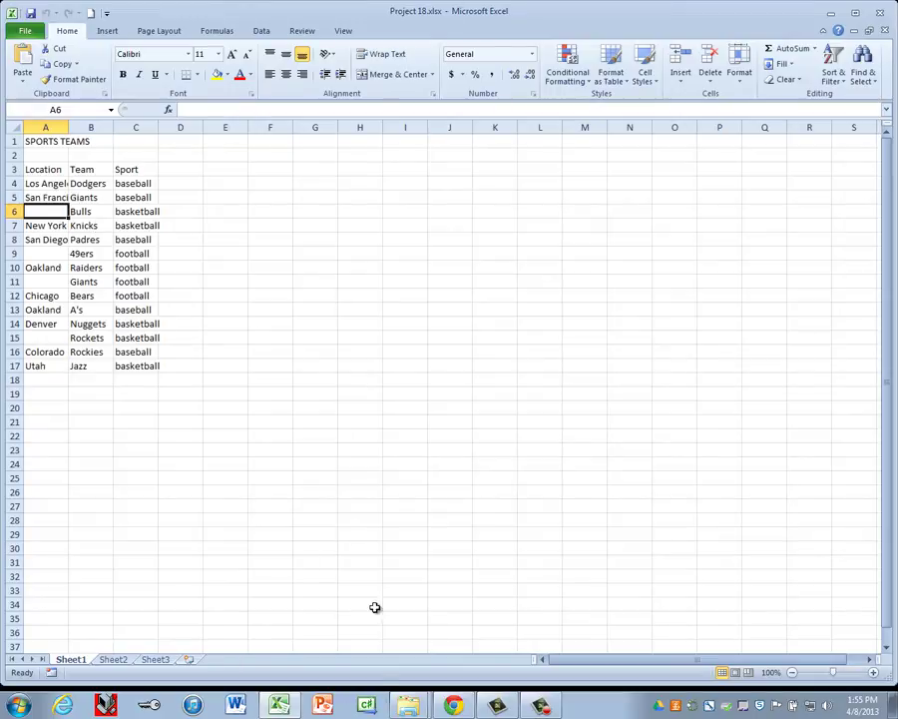
left_click(453, 706)
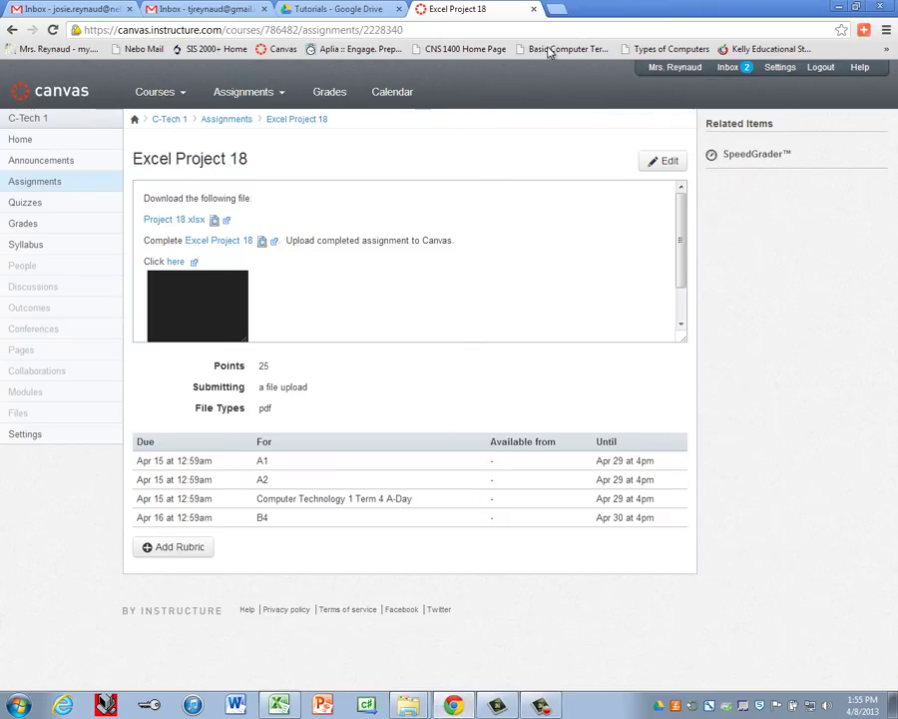
left_click(555, 10)
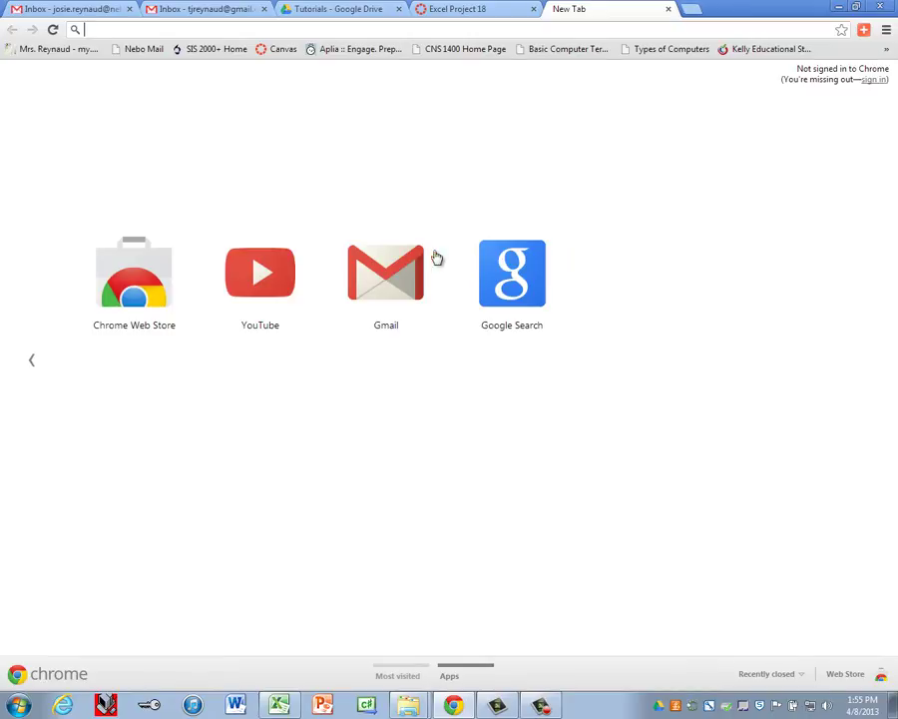
left_click(481, 269)
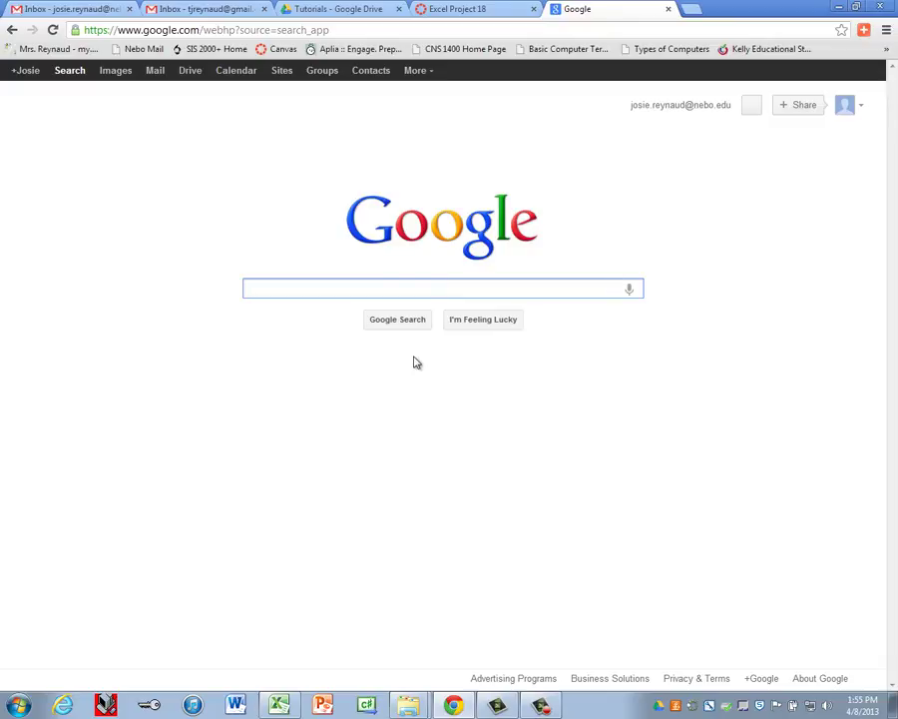
type("bull")
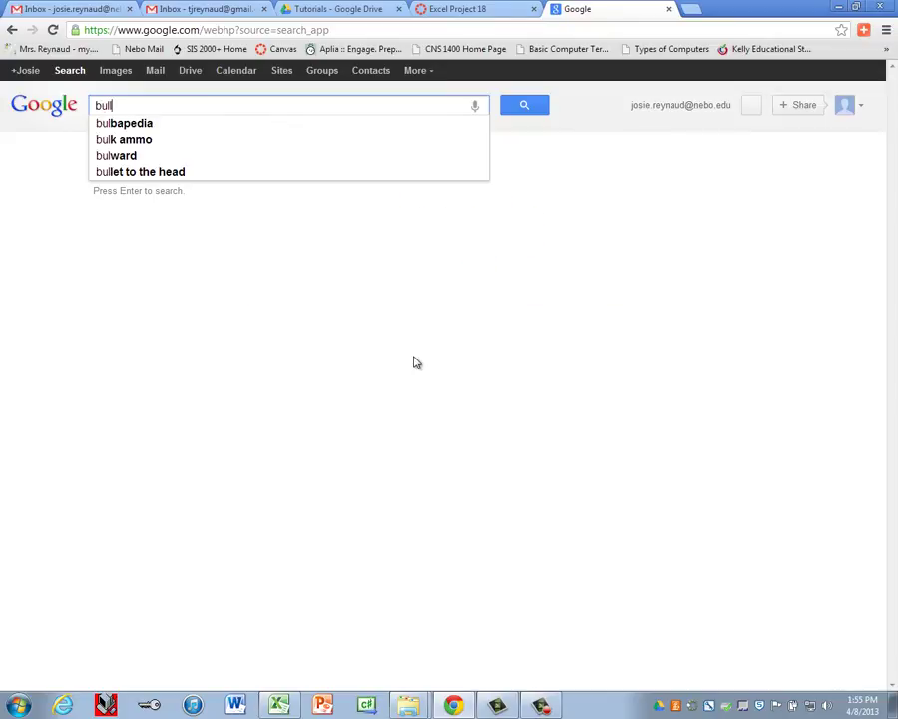
type("s baske")
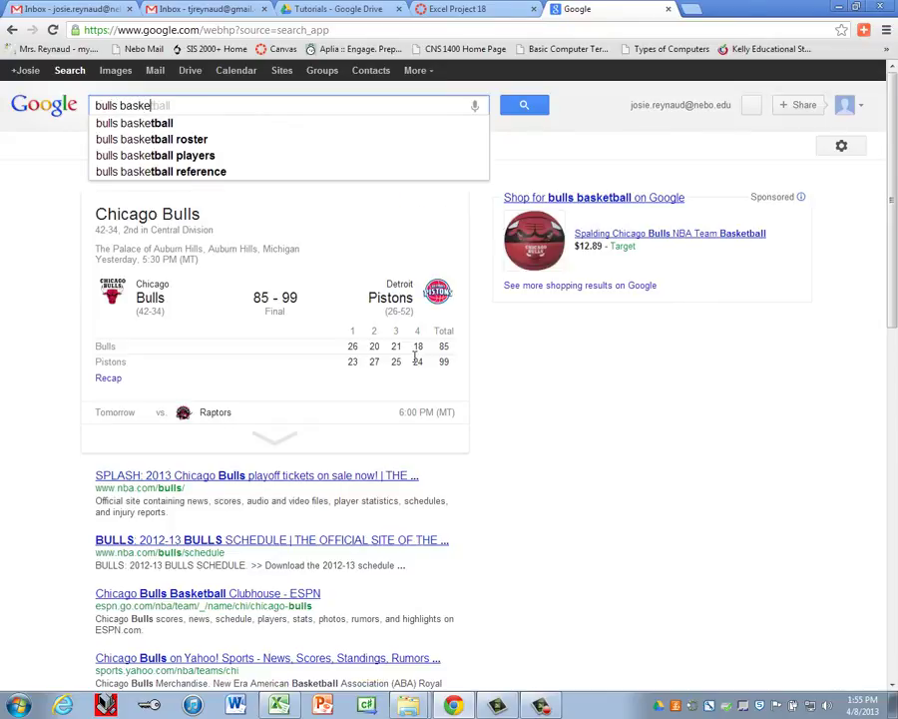
key("Return")
left_click(252, 200)
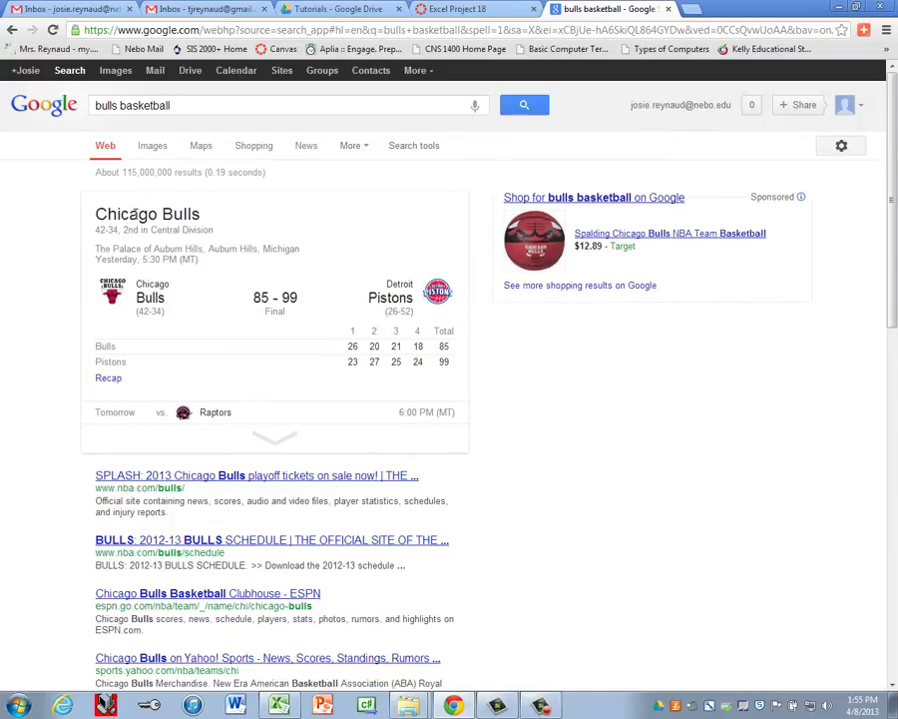
- Switch back to Excel and enter Chicago in cell A6 as the location of the Bulls
left_click(291, 704)
type("Chicago")
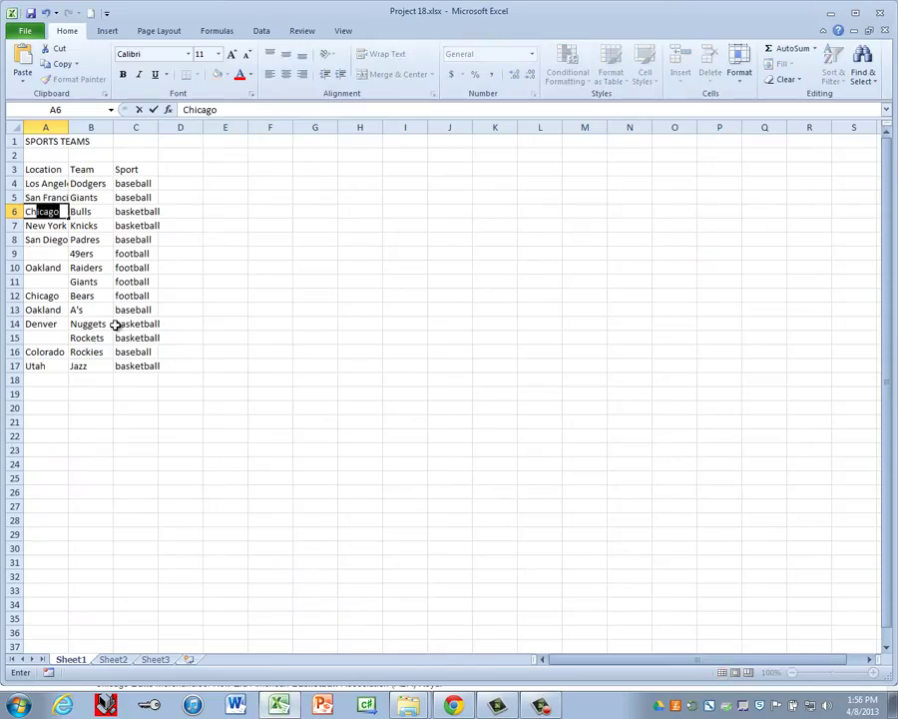
key("Return")
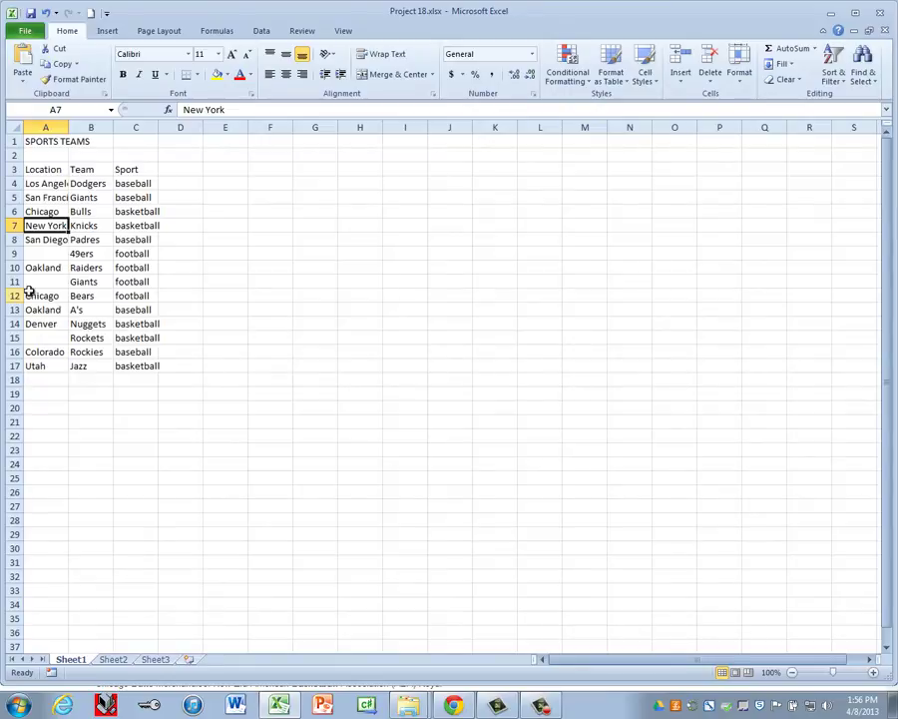
- Select the empty location cell A9, switch to Chrome and search Google for "49ers football"
left_click(50, 256)
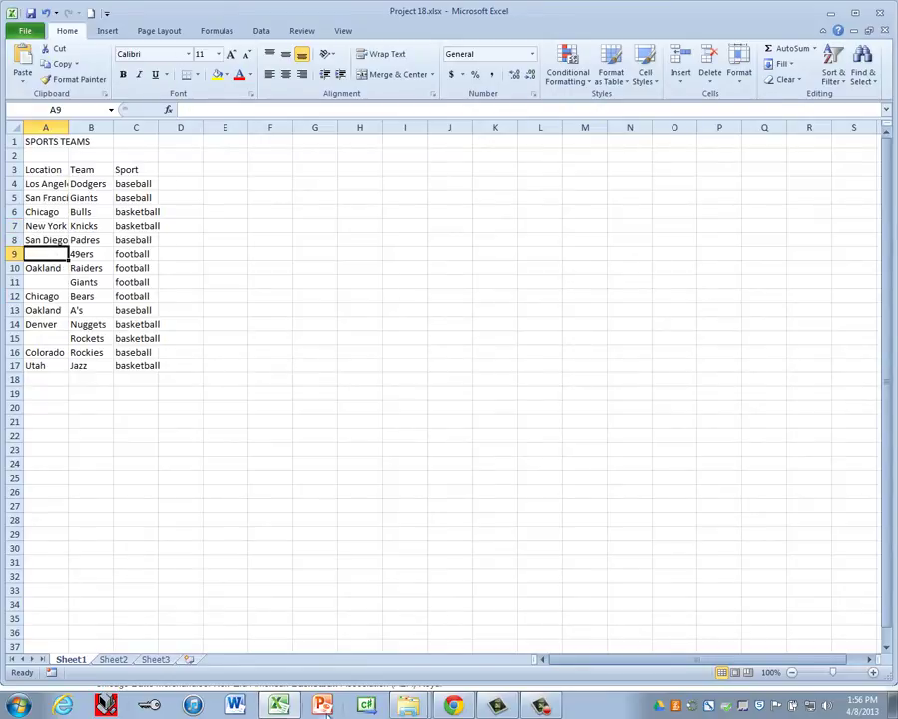
left_click(456, 705)
left_click_drag(176, 104, 72, 101)
type("49er")
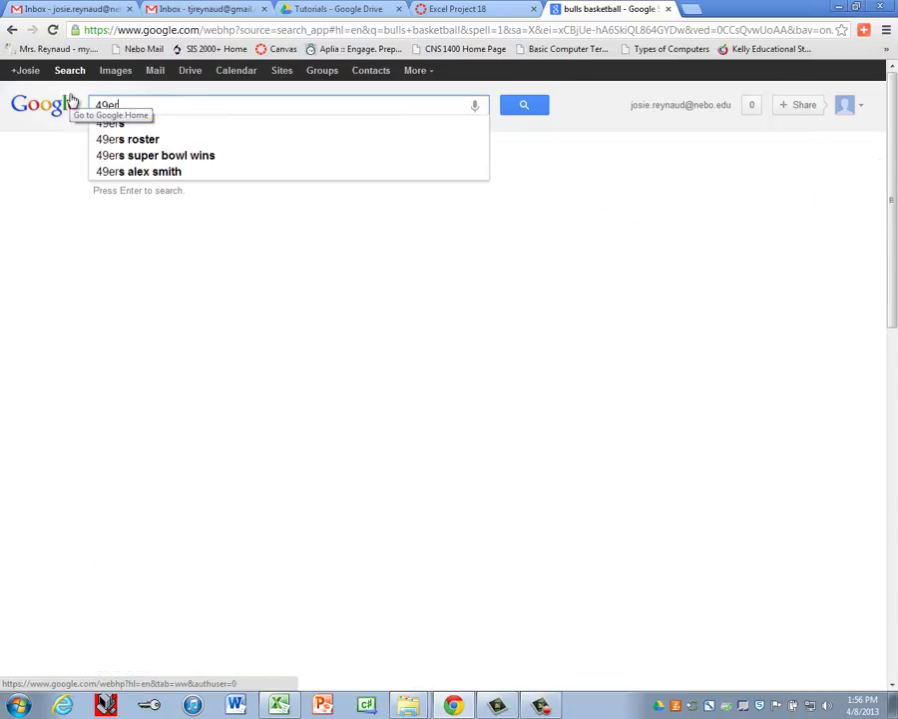
type("s football")
key("Return")
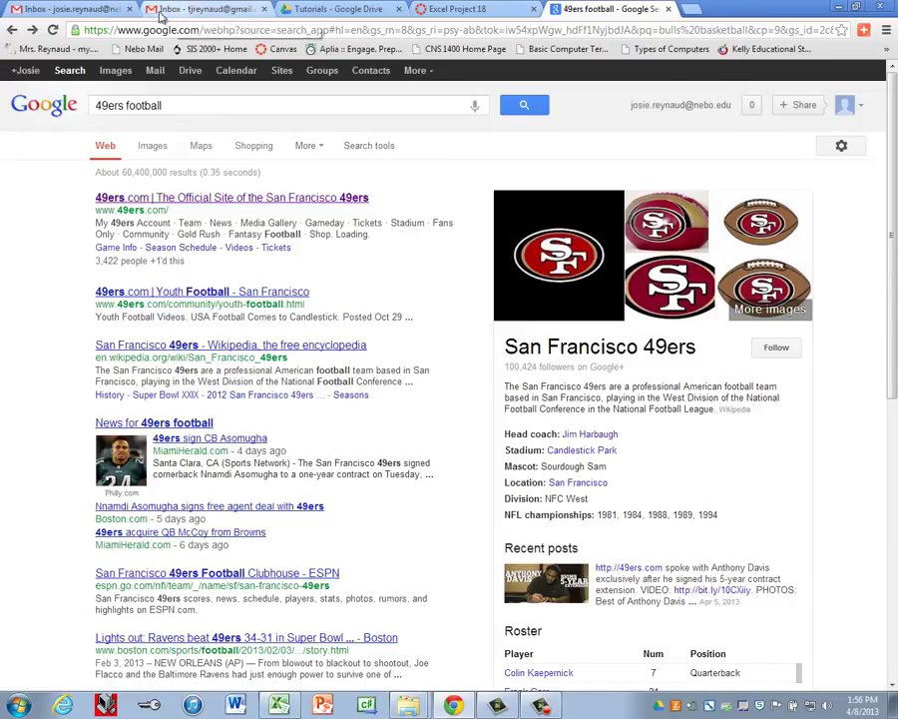
- Return to Excel and enter San Francisco in cell A9 as the location of the 49ers
key("alt+Tab")
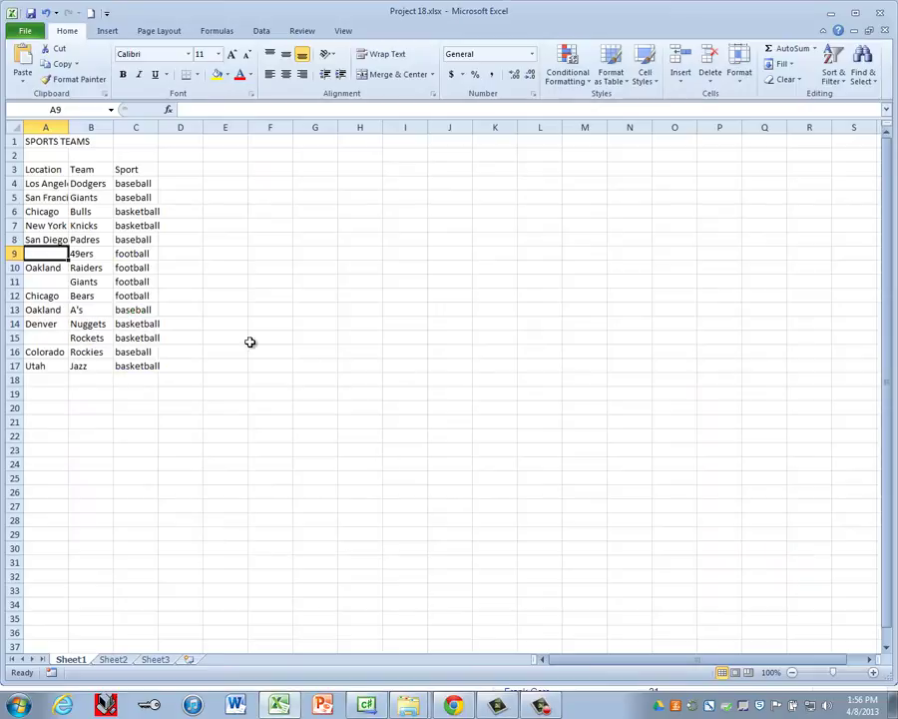
type("Sa")
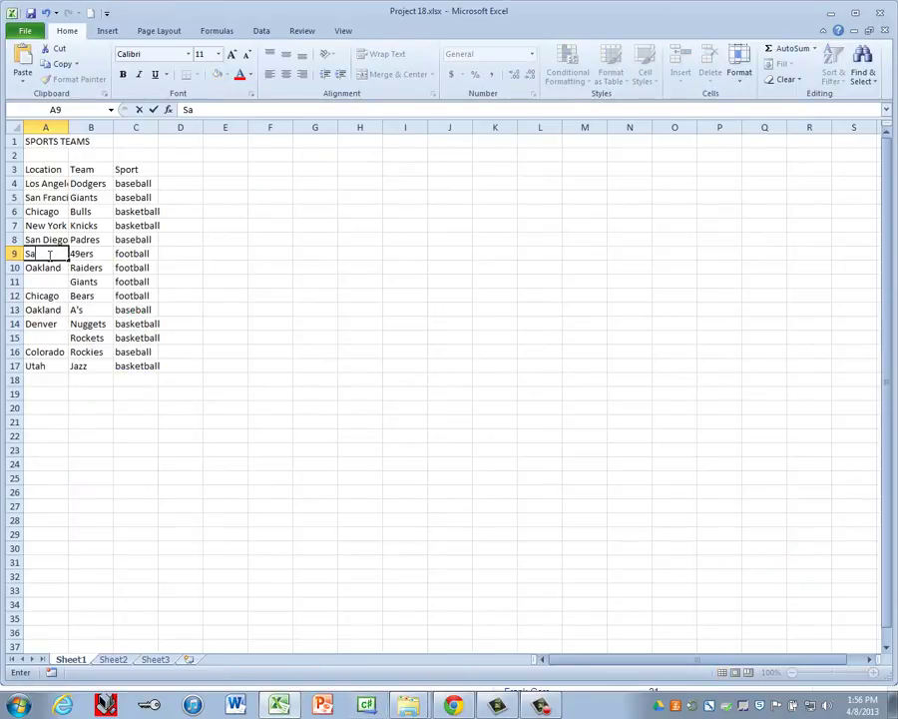
type("n Fera")
key("BackSpace")
key("BackSpace")
type("r")
key("Return")
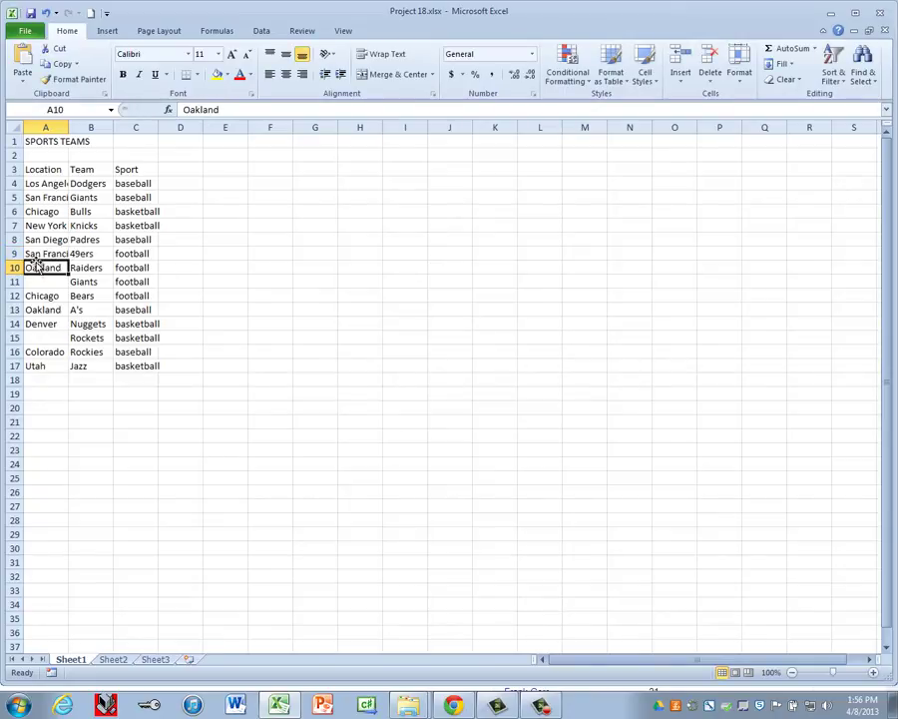
- Select the empty location cell A11, switch to Chrome and search Google for "giants football"
left_click(42, 285)
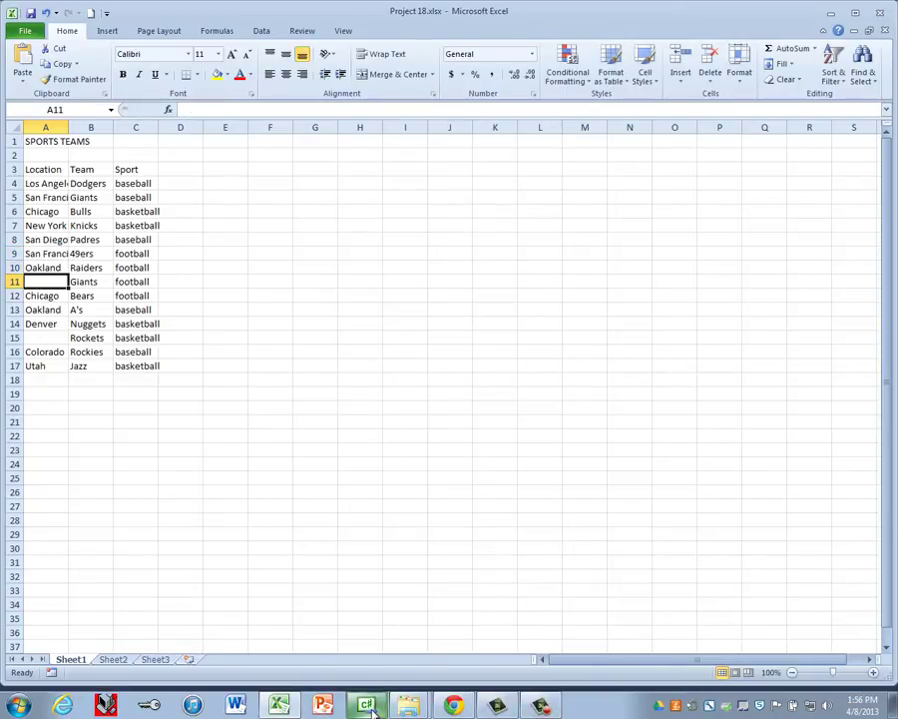
left_click(453, 706)
left_click_drag(172, 105, 97, 99)
type("giants ")
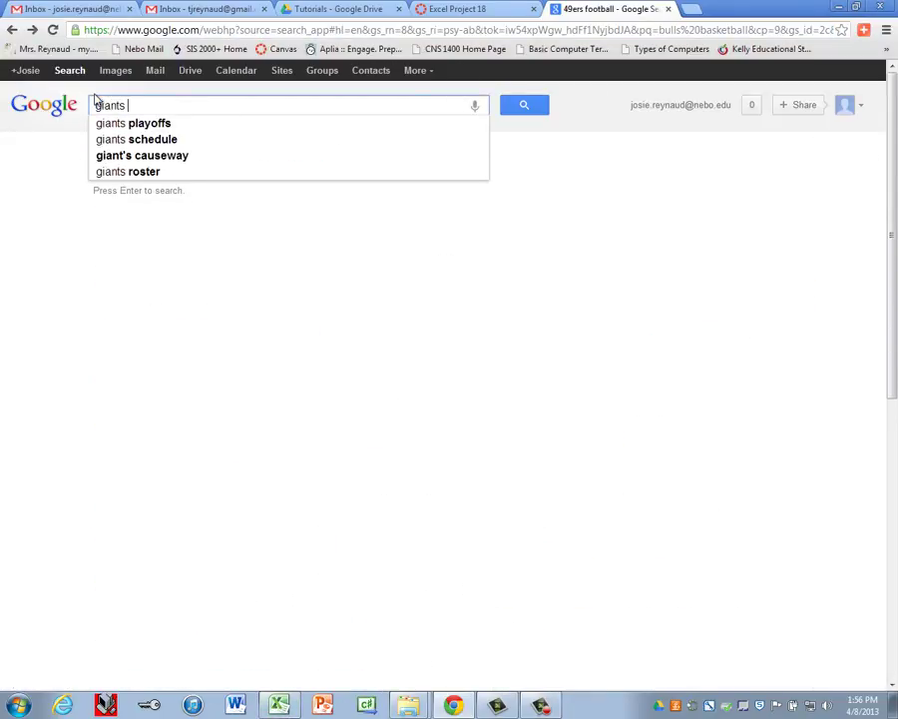
type("football")
key("Return")
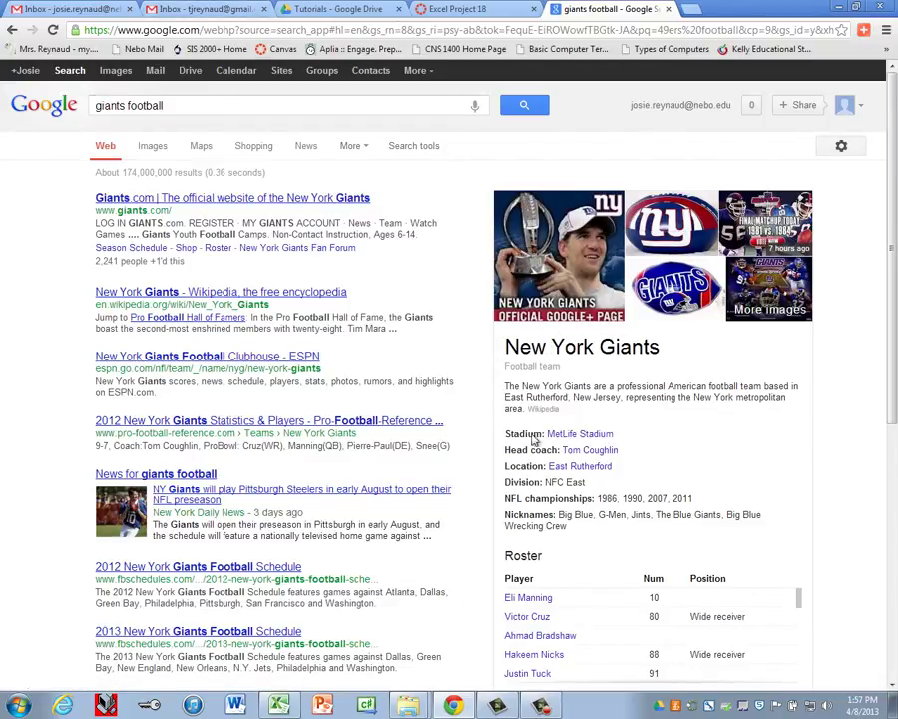
- Return to Excel and enter New York in cell A11 as the location of the football Giants
left_click(298, 709)
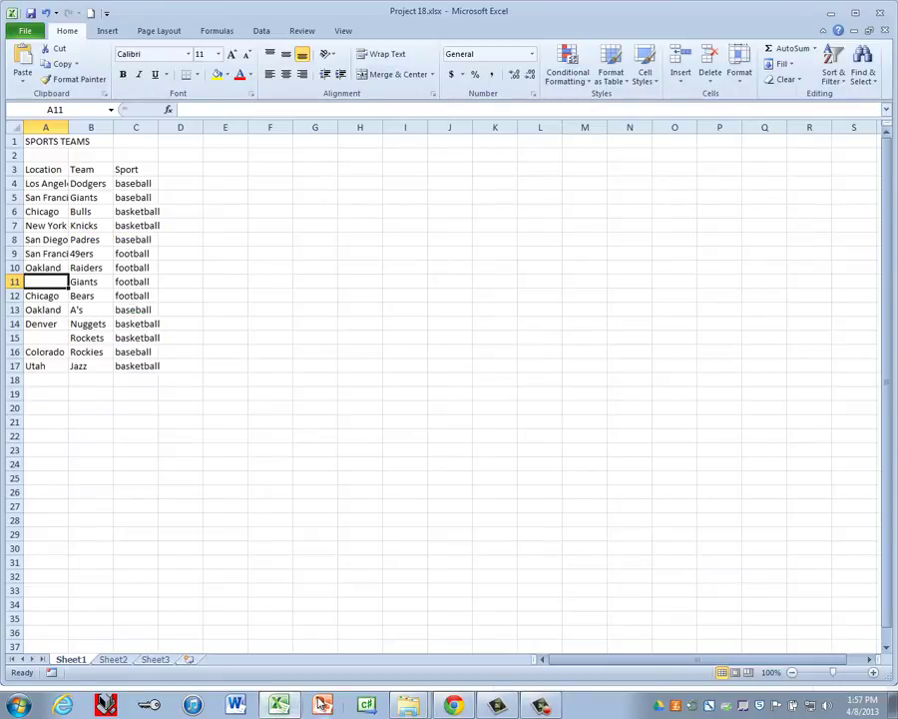
type("New")
key("Return")
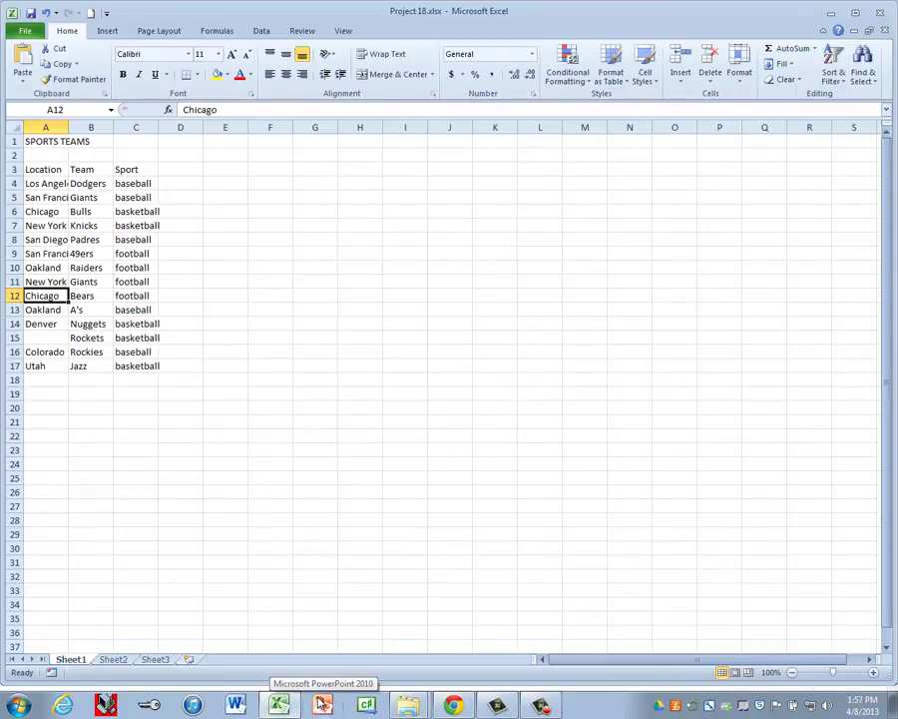
- Select the empty location cell A15, switch to Chrome and search Google for "rockets basketball"
left_click(46, 340)
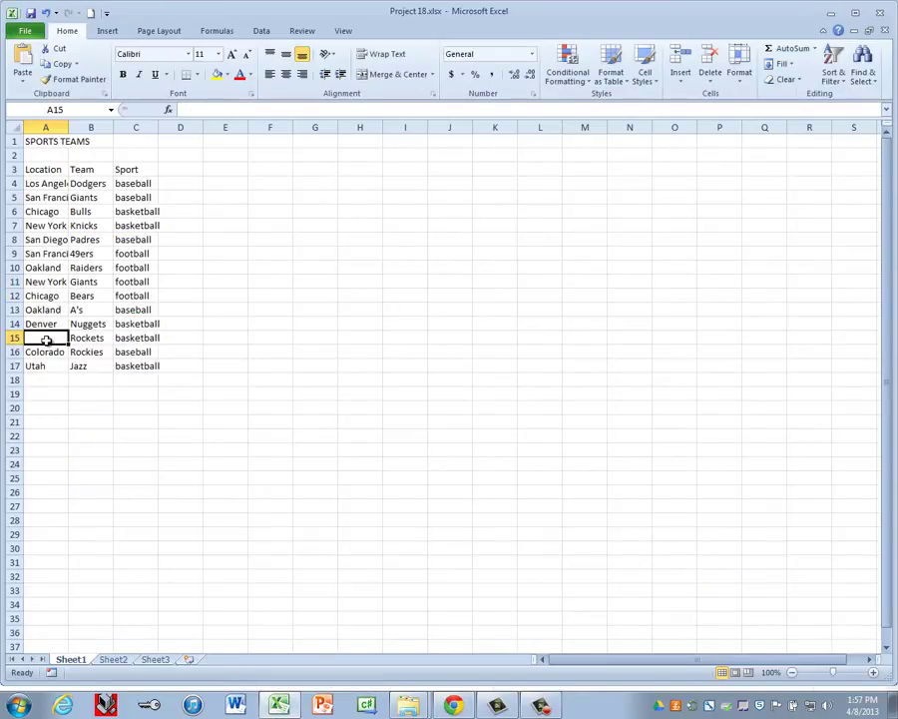
left_click(454, 707)
triple_click(175, 107)
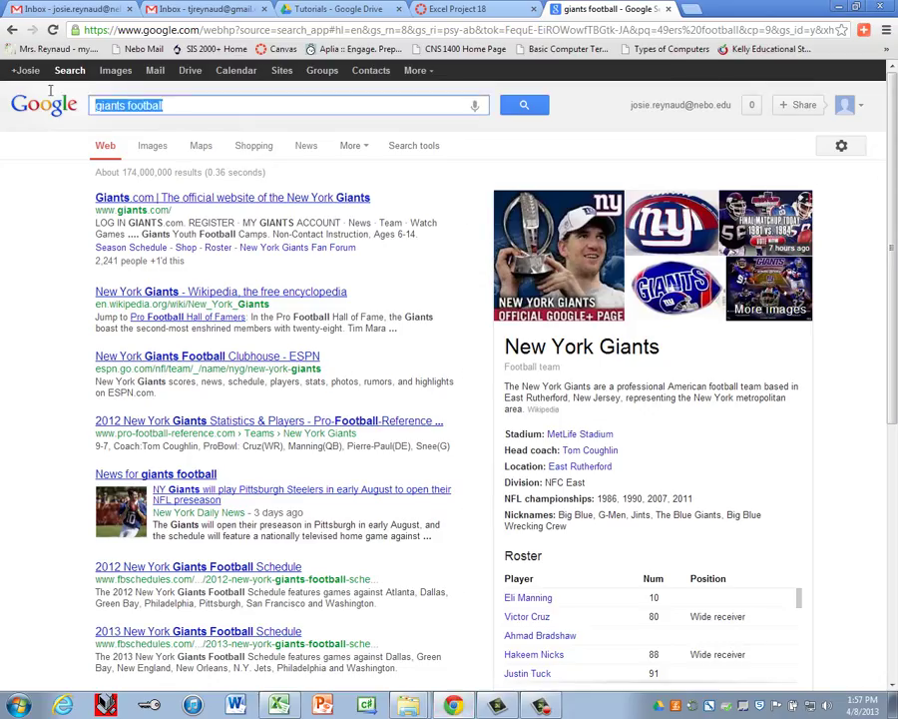
type("rockets basketball")
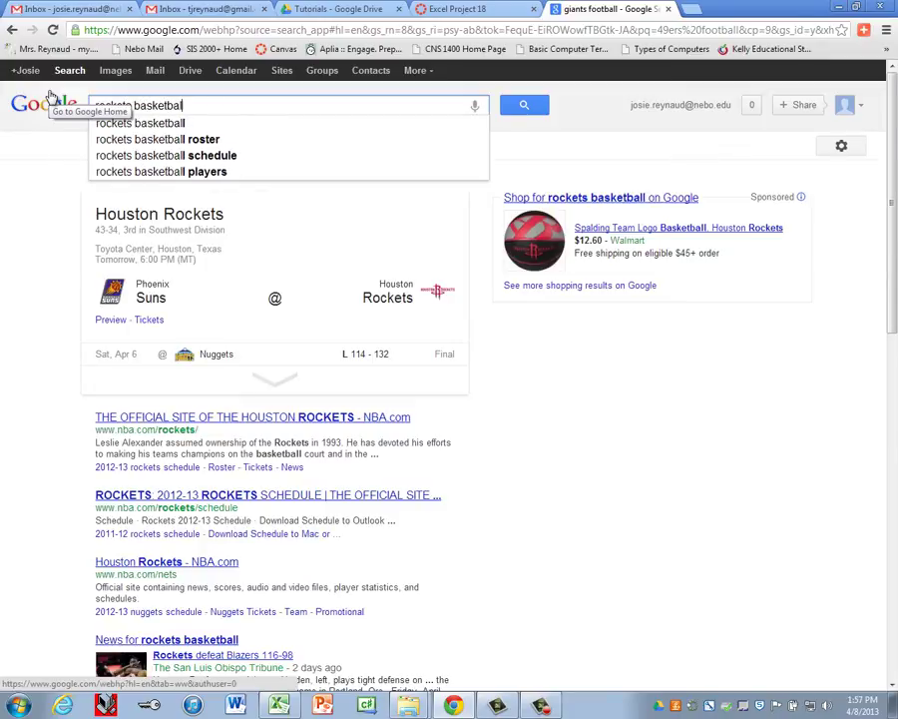
key("Return")
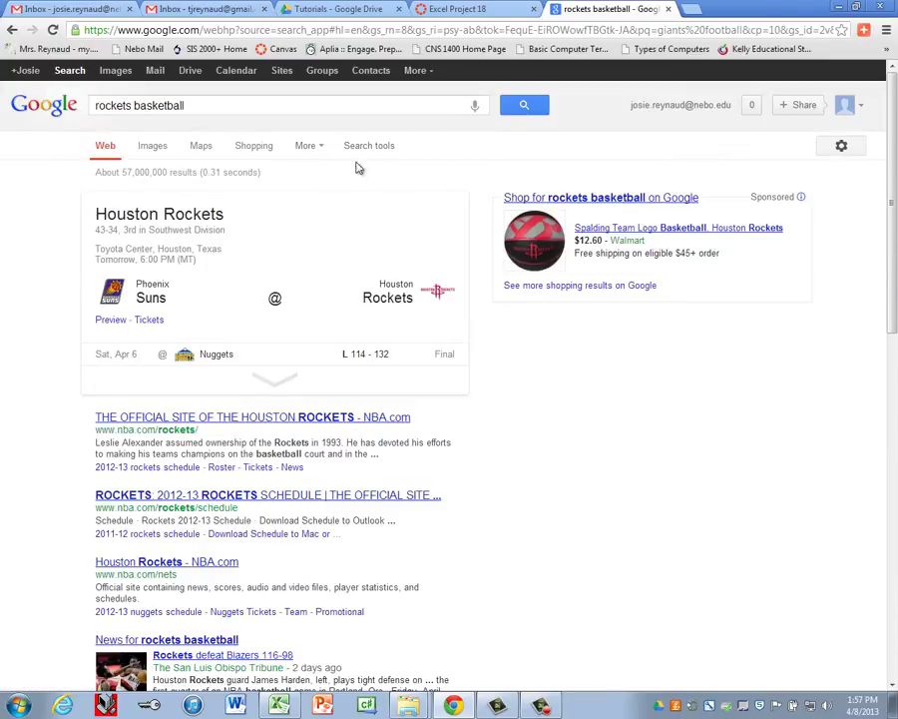
- Return to Excel and enter Houston in cell A15 as the location of the Rockets
left_click(279, 705)
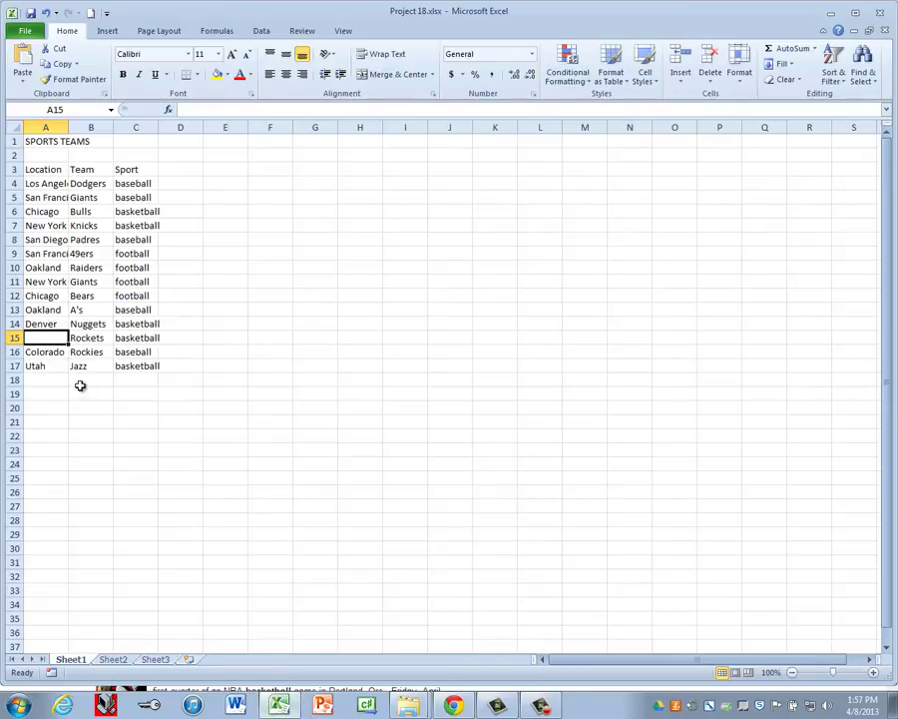
type("Houston")
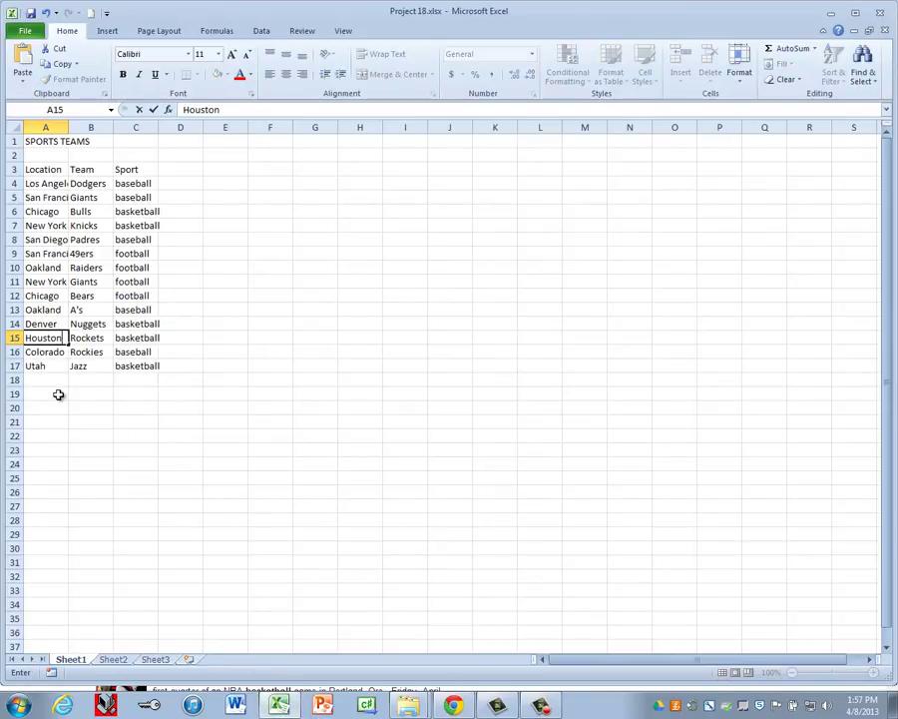
key("Return")
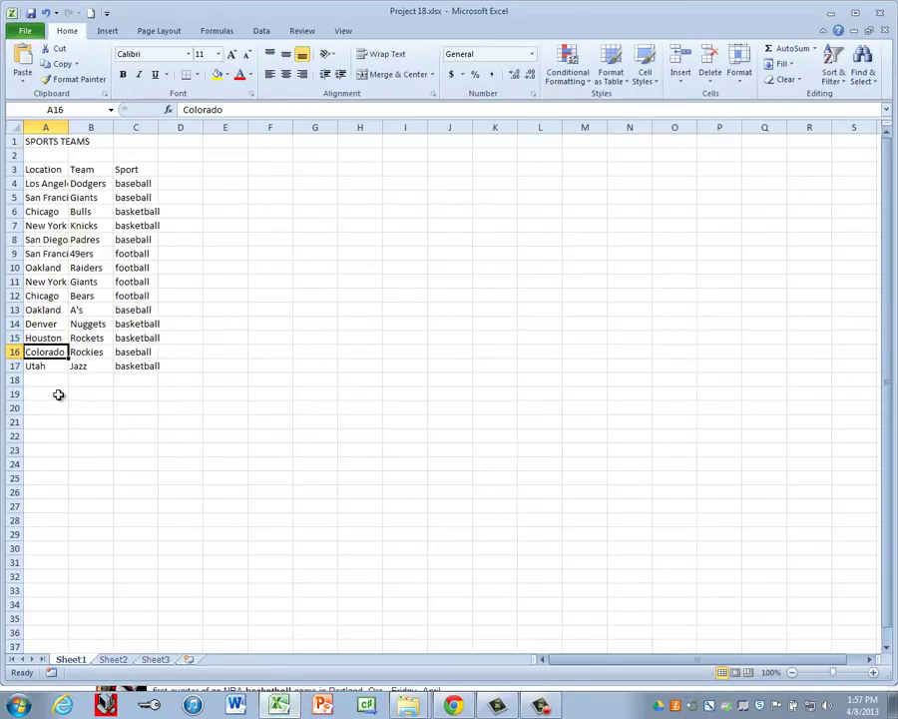
- Run a spelling check over the entire sheet, continuing from the beginning of the sheet
key("F7")
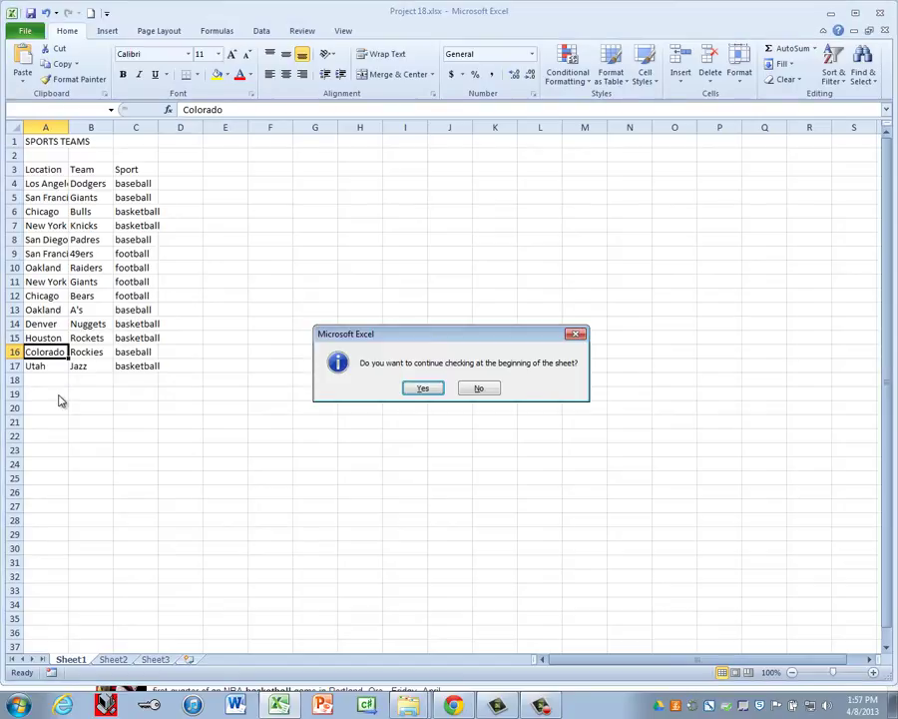
left_click(420, 390)
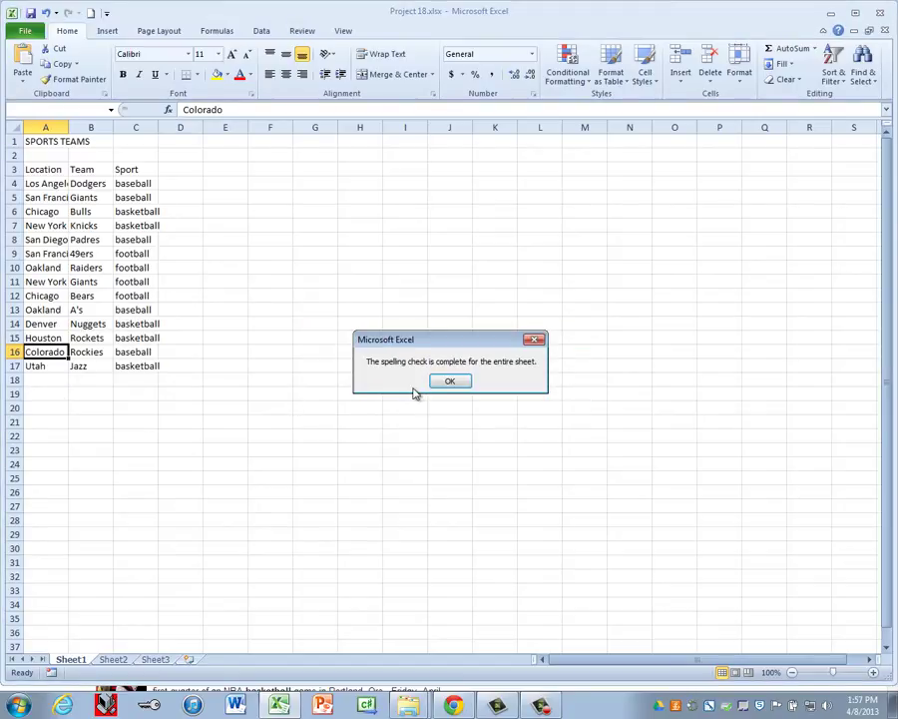
left_click(463, 385)
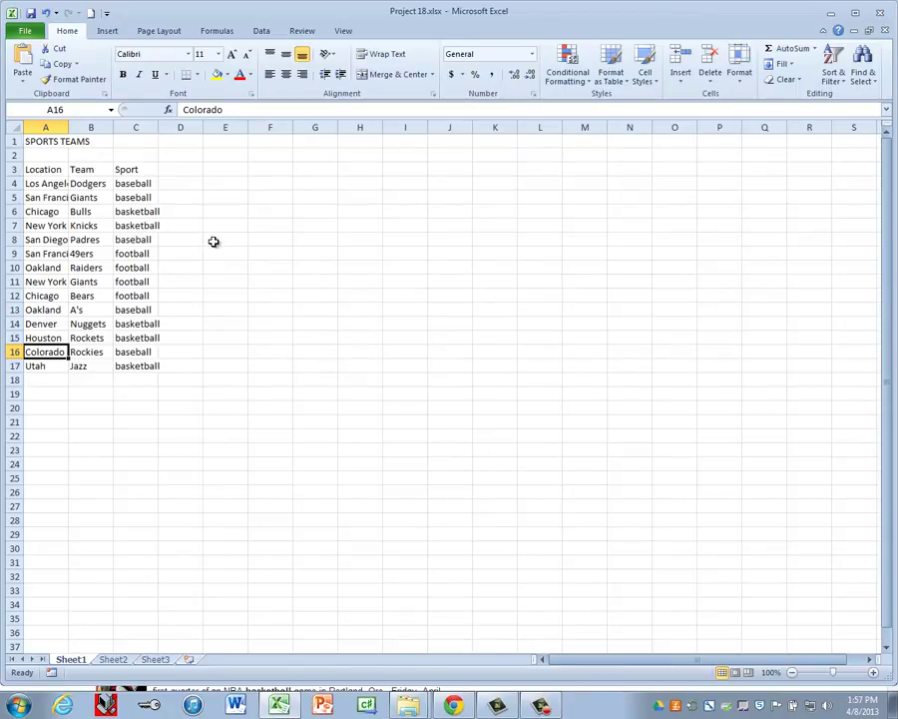
- Format the SPORTS TEAMS title in bold at font size 15, and merge and center it across A1:C1
left_click(53, 143)
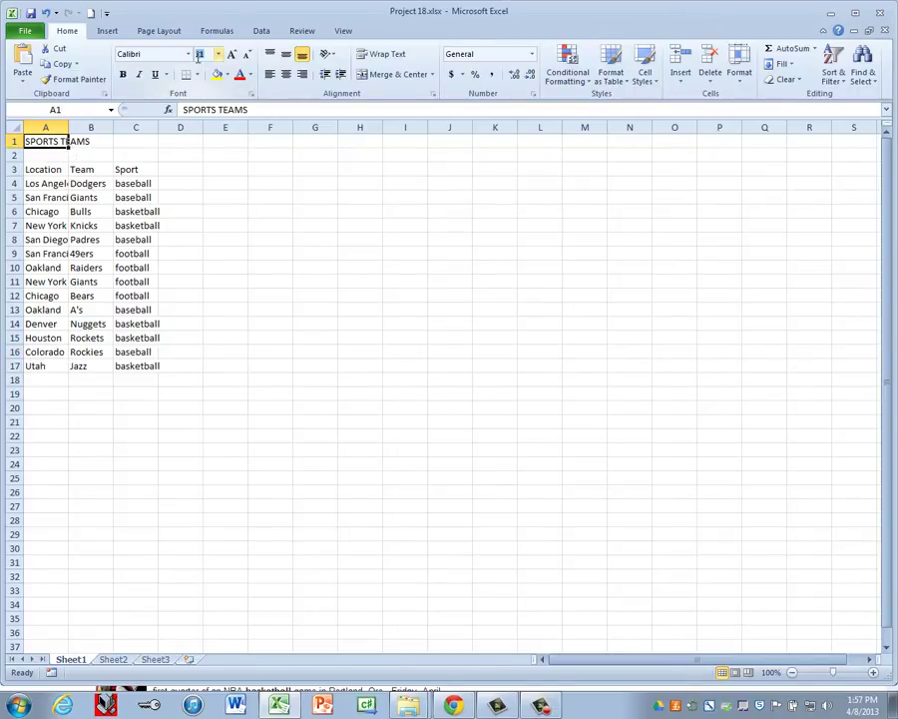
type("15")
key("Return")
left_click(122, 75)
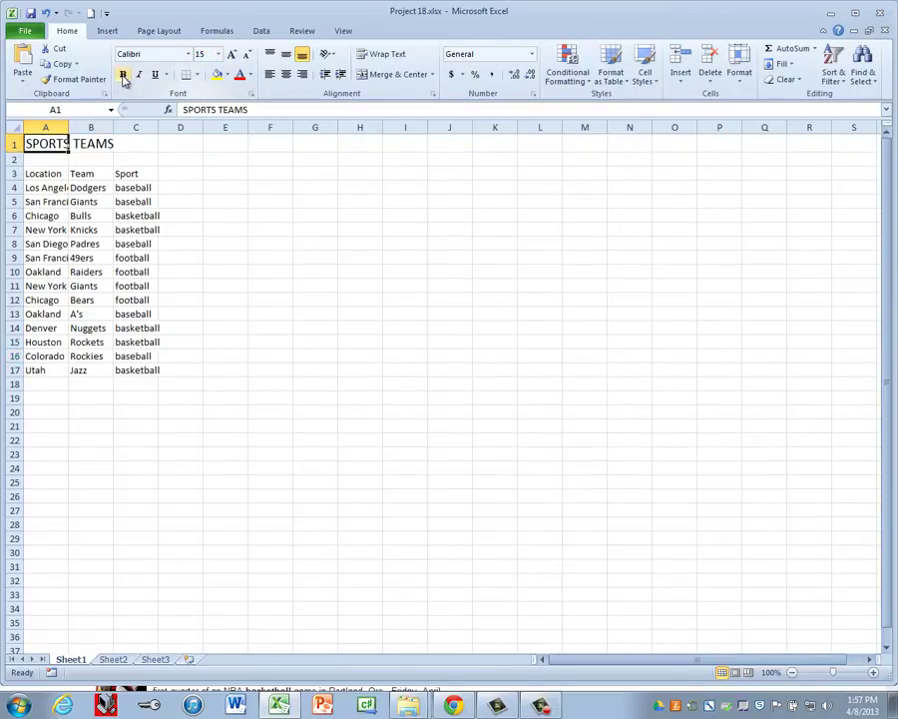
left_click_drag(92, 144, 122, 144)
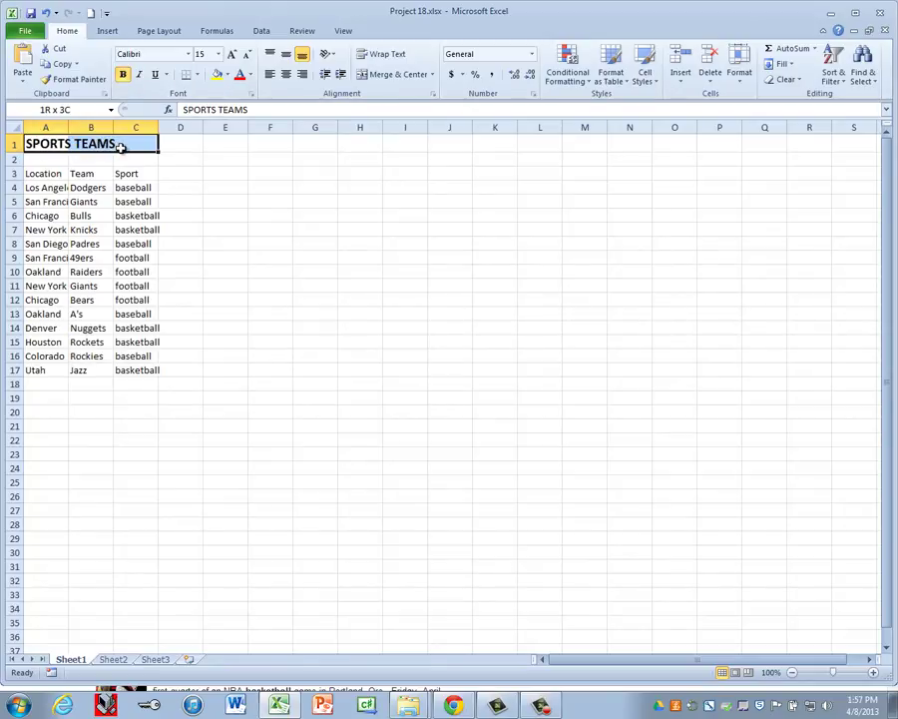
left_click(417, 76)
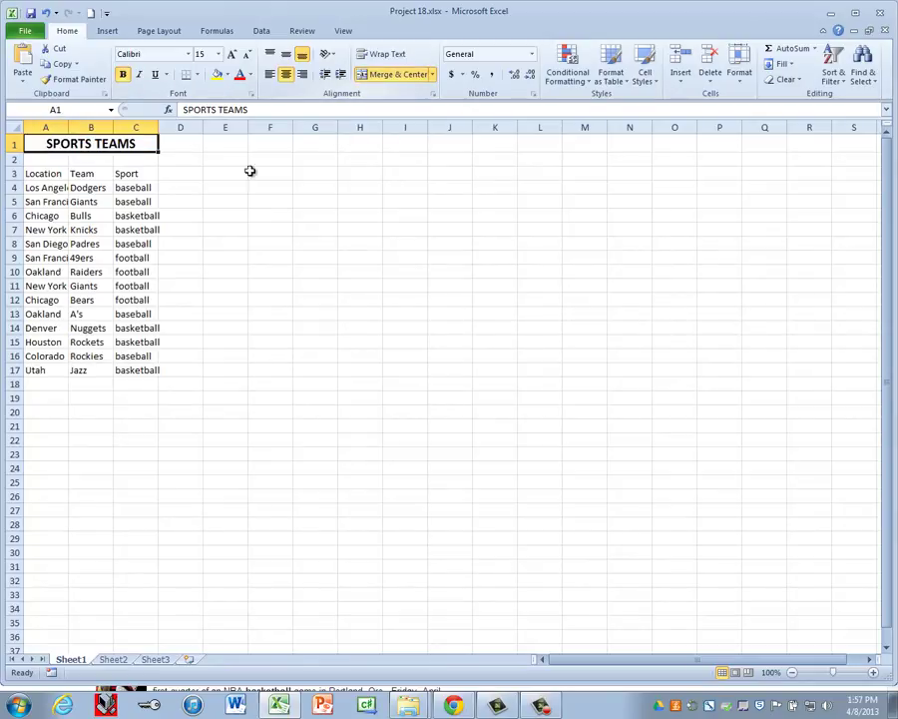
- Underline and center the Location, Team and Sport headings in row 3
left_click(12, 173)
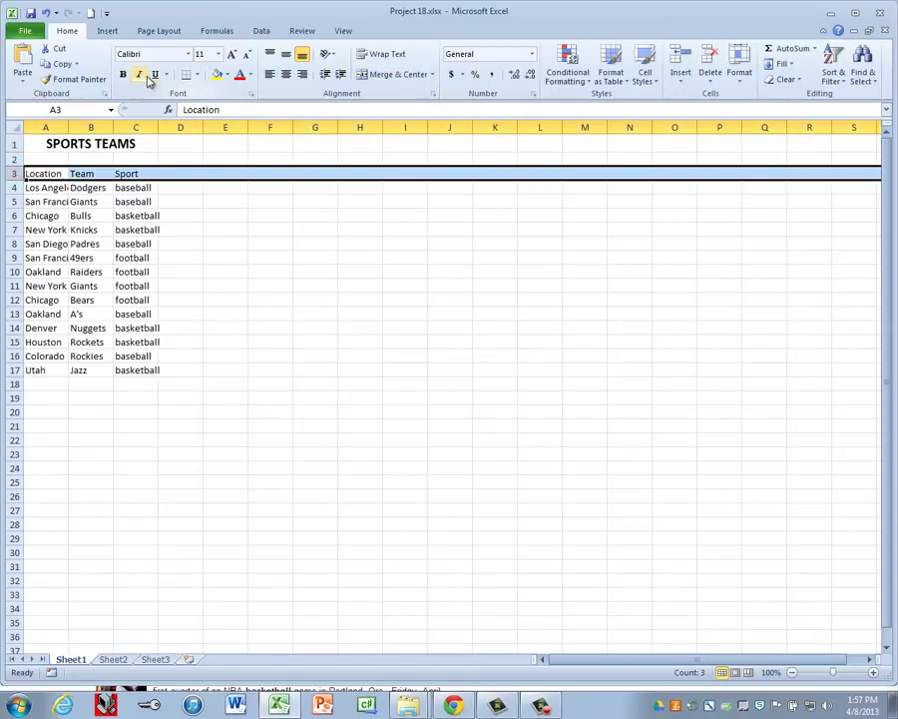
left_click(155, 74)
left_click(285, 75)
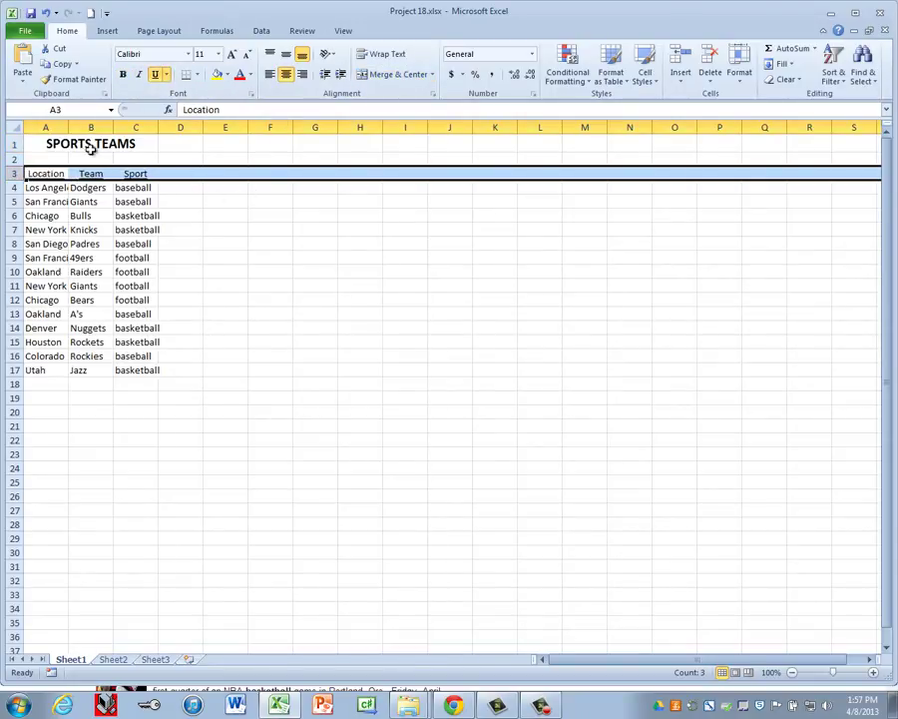
- AutoFit the widths of columns A through C to their contents
left_click_drag(45, 127, 155, 128)
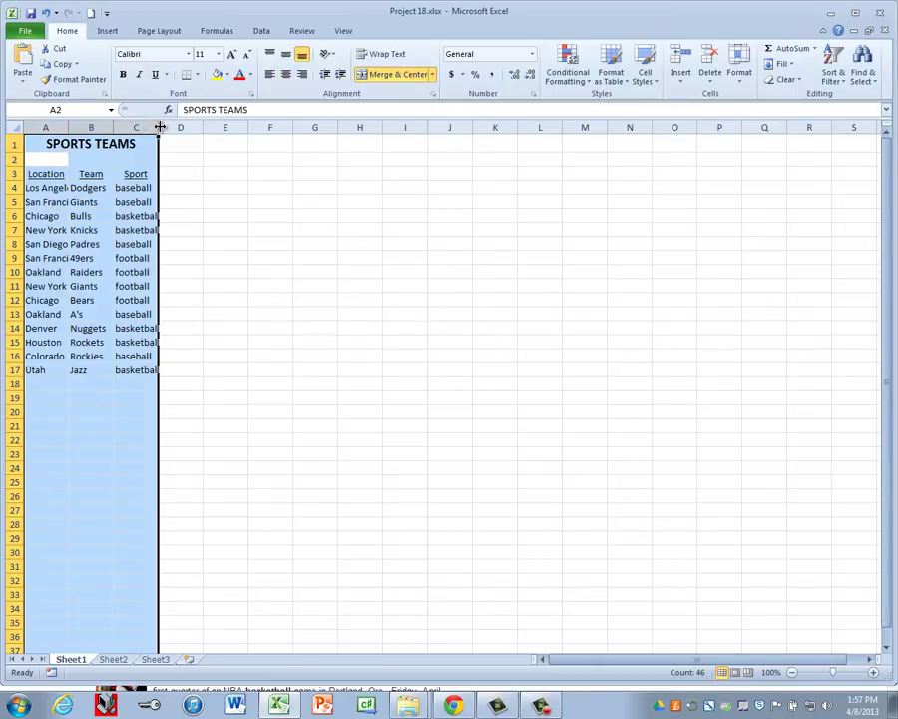
double_click(158, 127)
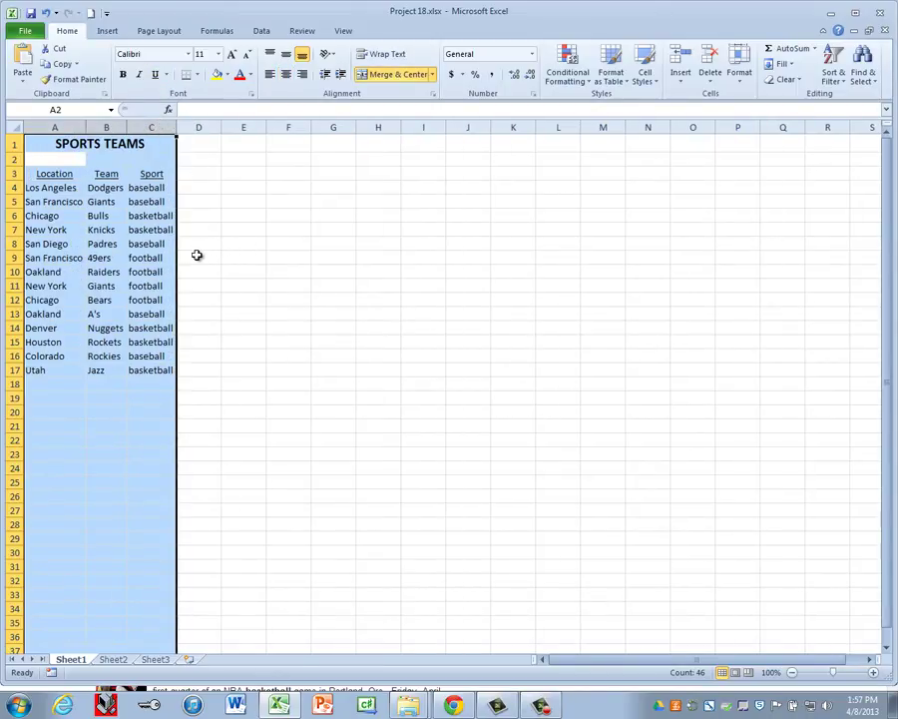
left_click(62, 148)
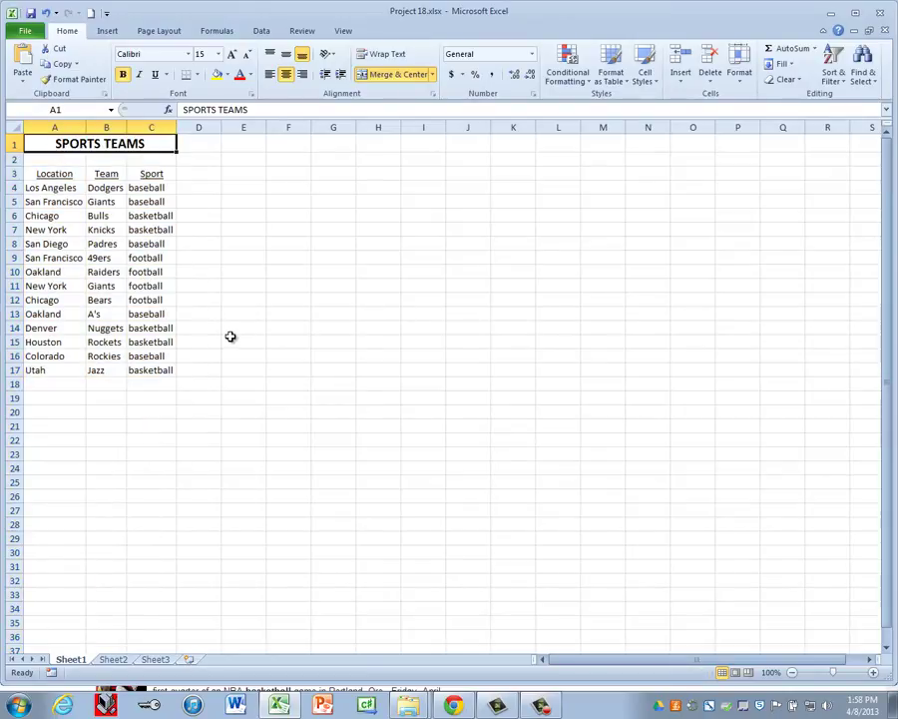
- Set the page to be centered both horizontally and vertically when printed
left_click(160, 31)
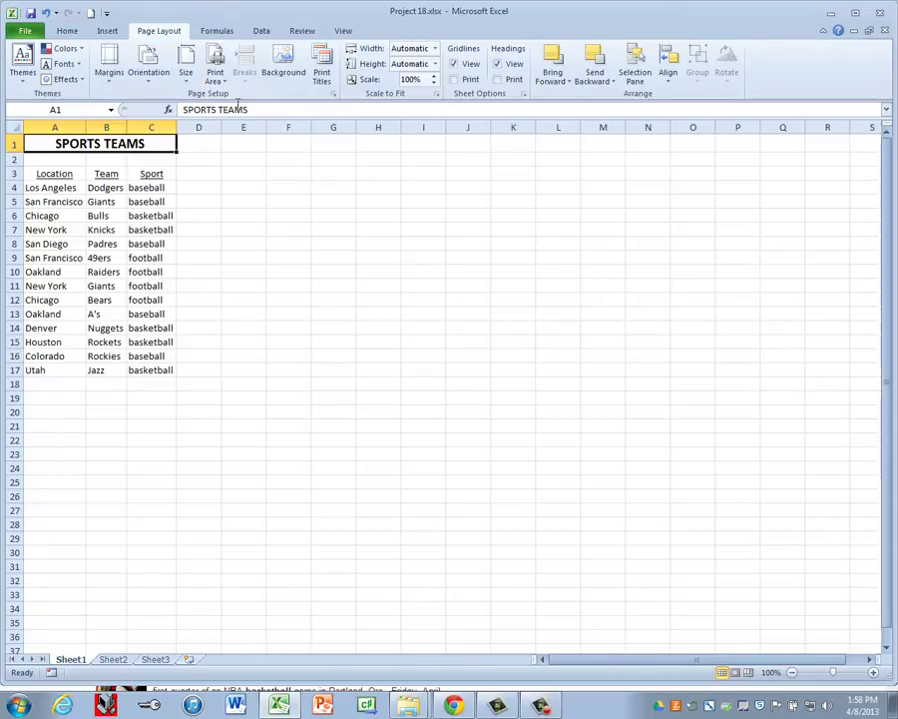
left_click(334, 94)
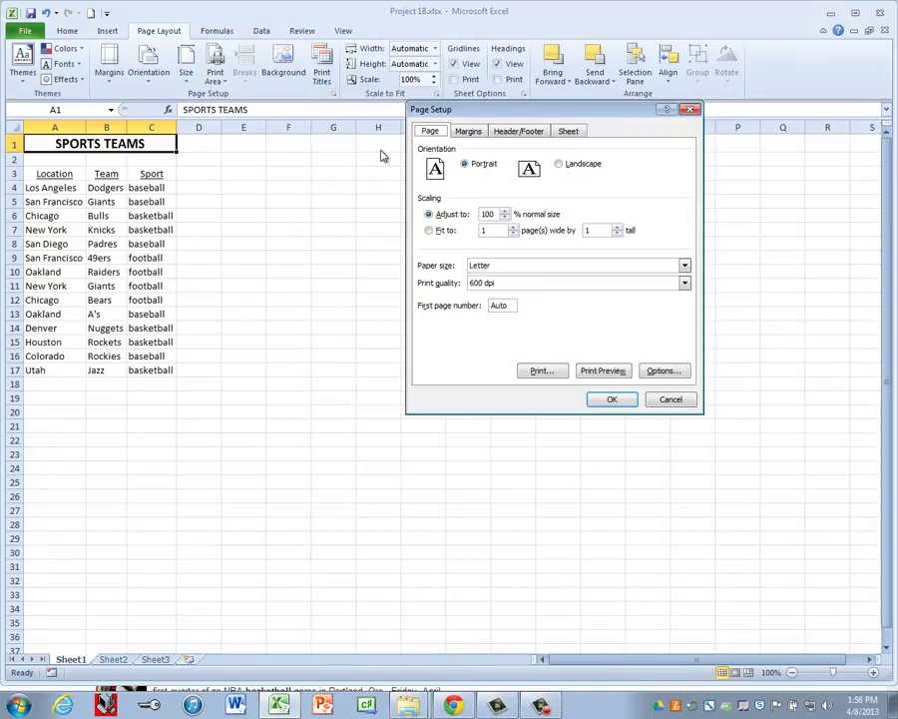
left_click(477, 137)
left_click(430, 325)
left_click(429, 338)
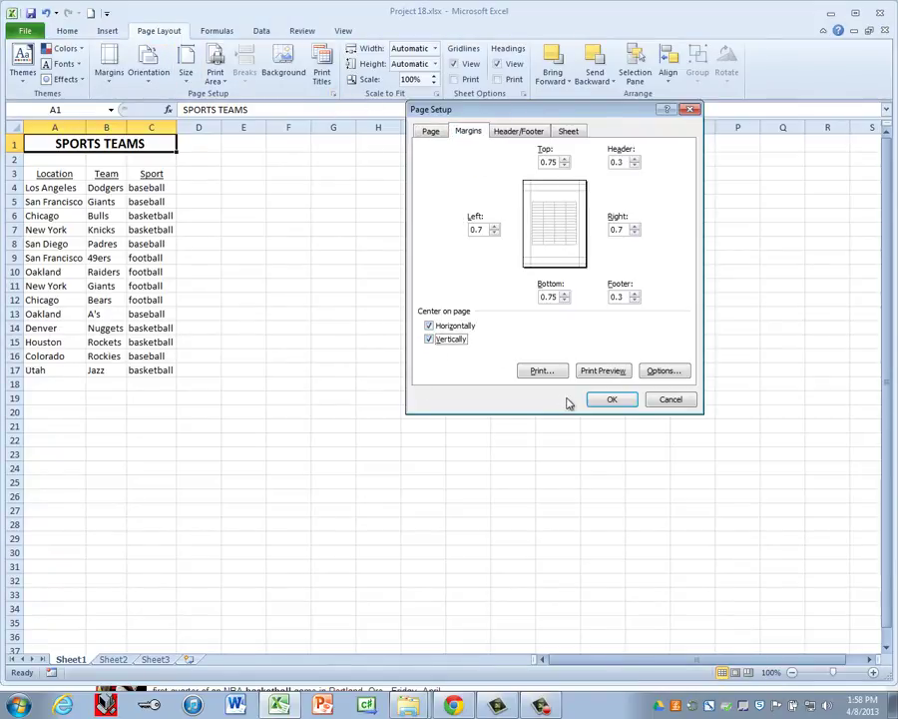
left_click(612, 400)
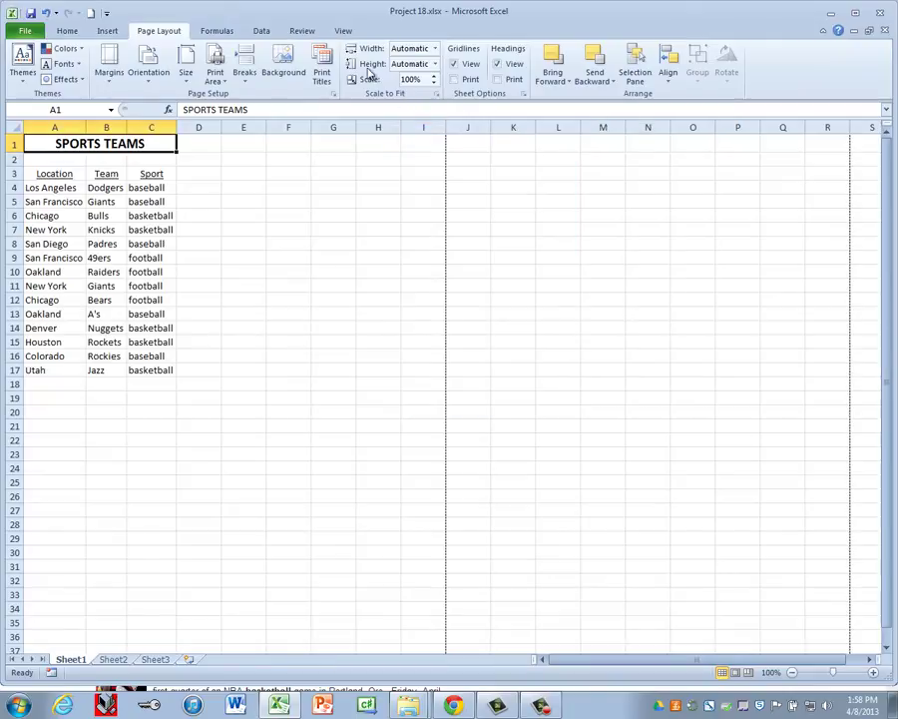
- Add a page header with Student Name at left, A1 in the center and the file name at right, and return to Normal view
left_click(107, 31)
left_click(705, 60)
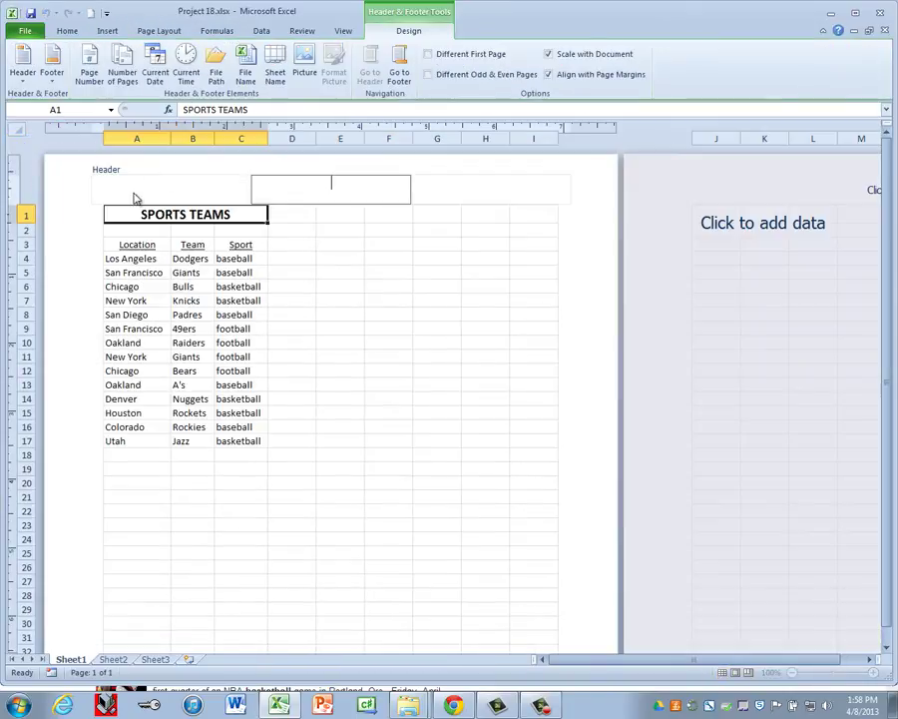
left_click(135, 185)
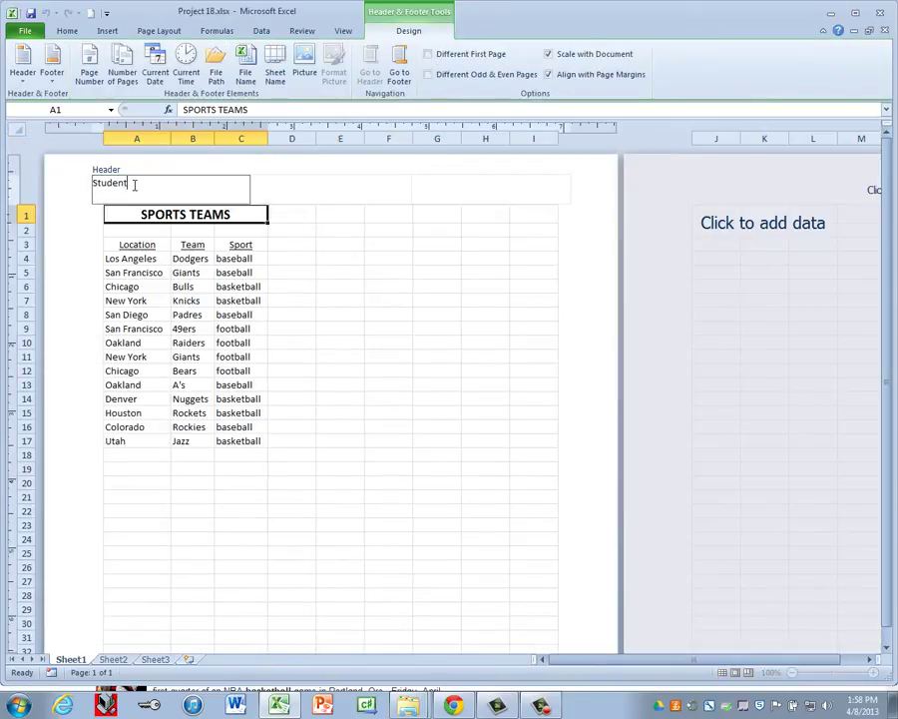
type("Student Name")
key("Tab")
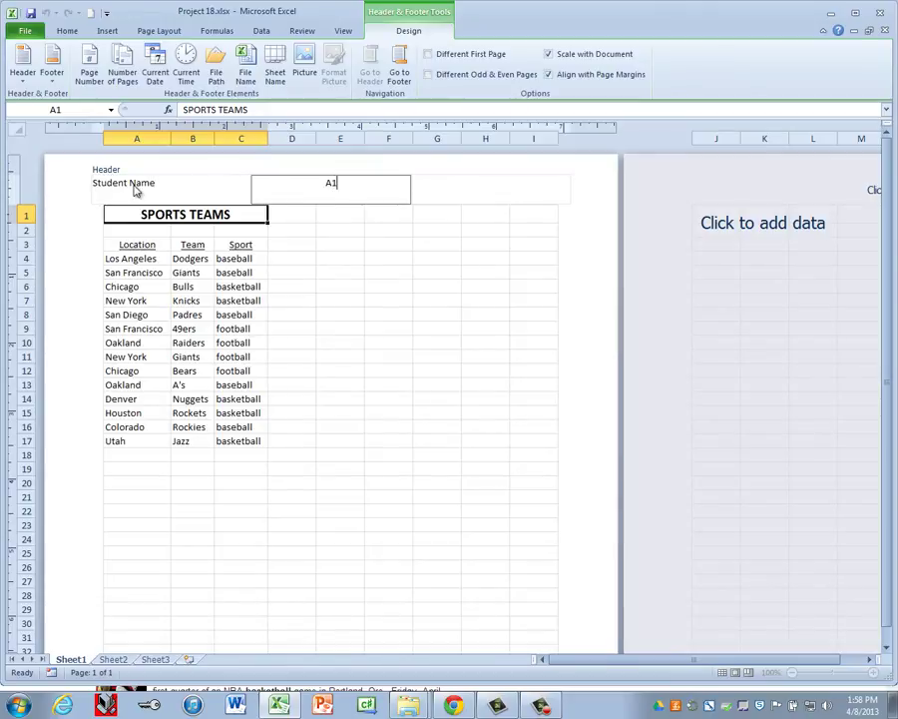
type("A1")
key("Tab")
left_click(245, 68)
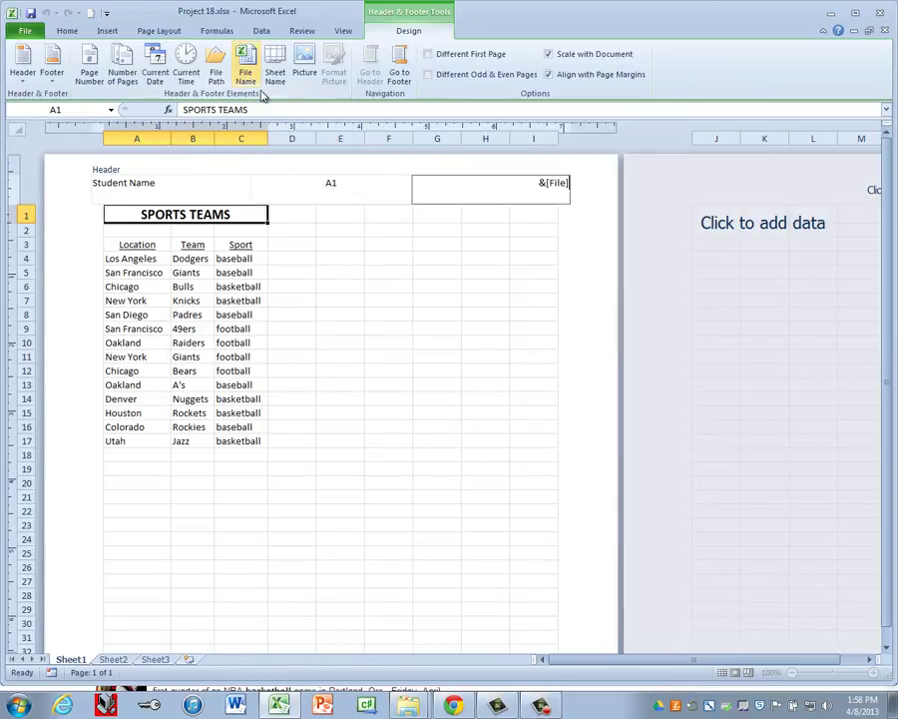
left_click(210, 231)
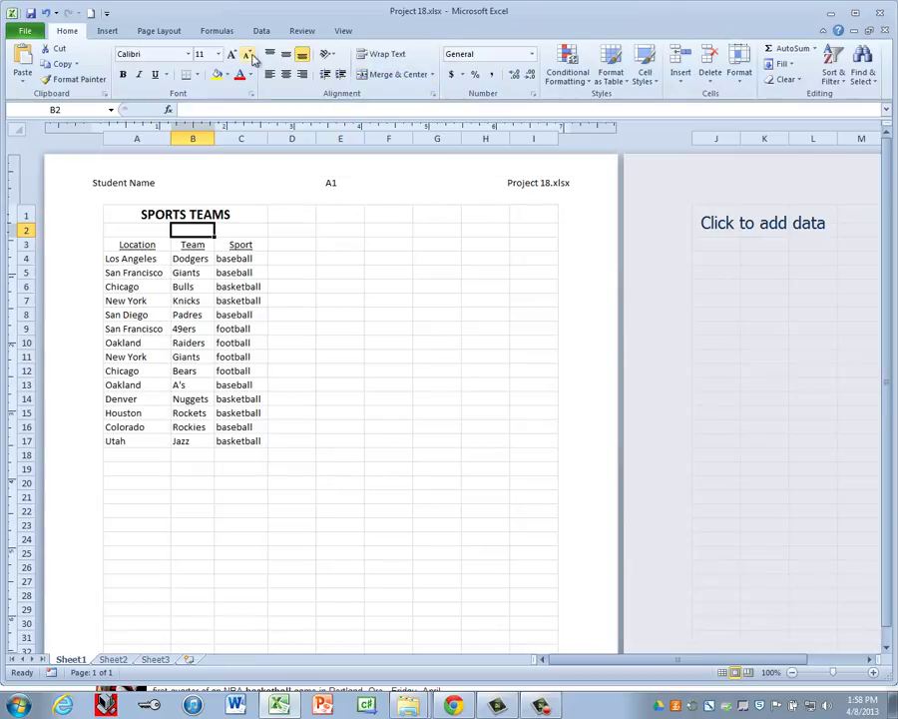
left_click(344, 31)
left_click(22, 65)
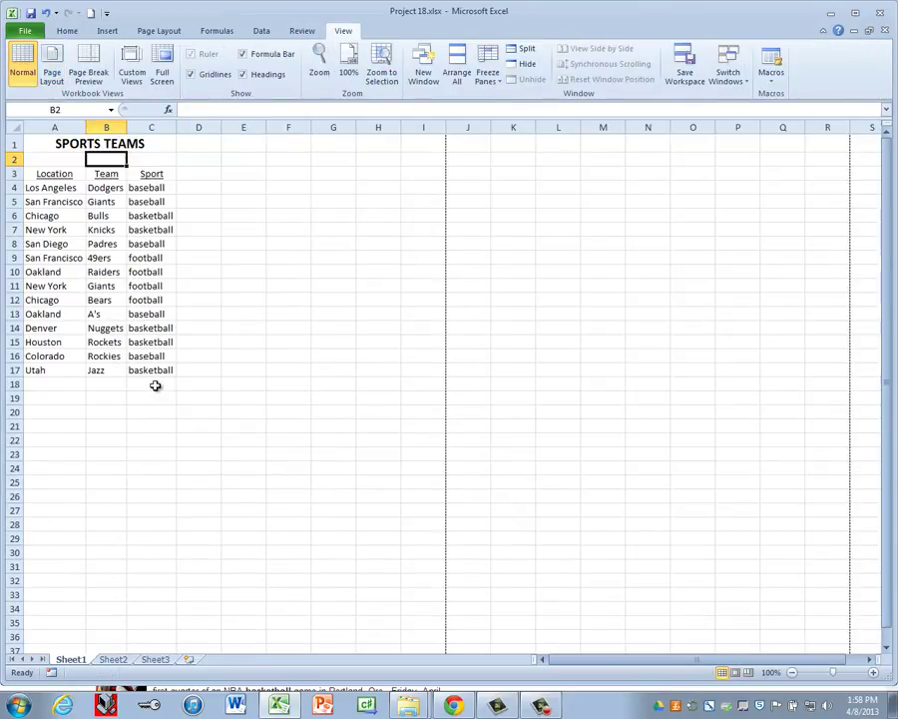
- Save the workbook as Project 18.xlsx in Sample Student Drive > A1 Computer Technology 1 > Excel on the home network drive
left_click(25, 31)
left_click(45, 73)
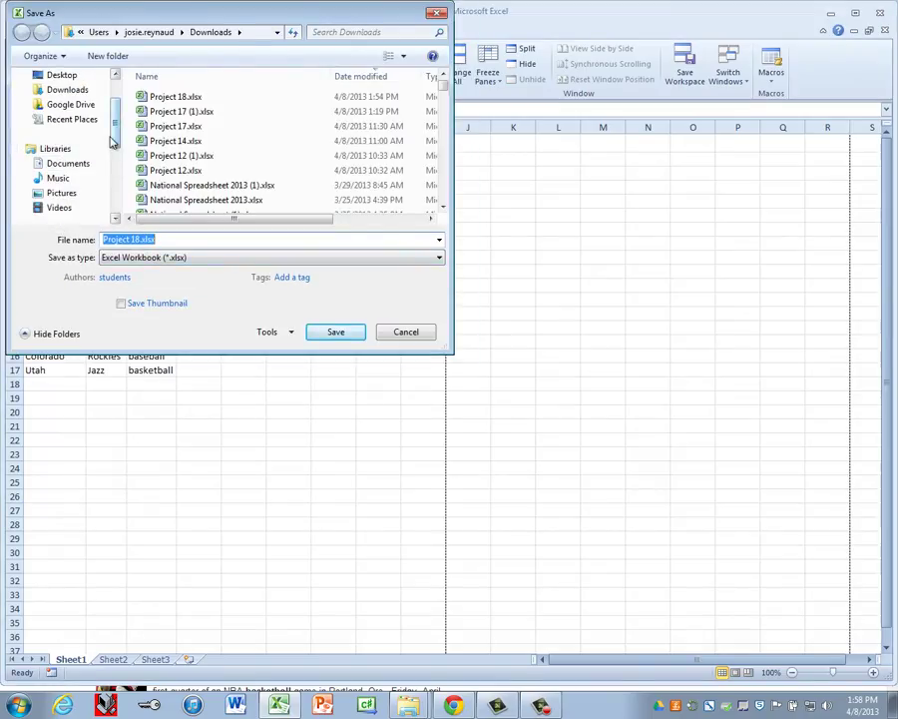
left_click_drag(112, 136, 73, 190)
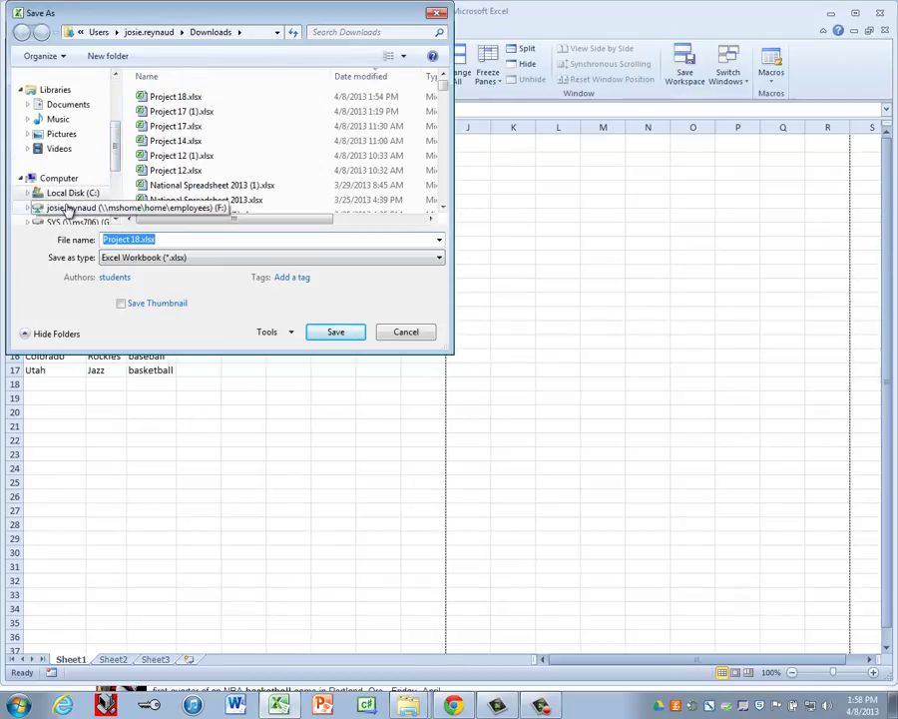
left_click(70, 205)
scroll(183, 169, "down", 3)
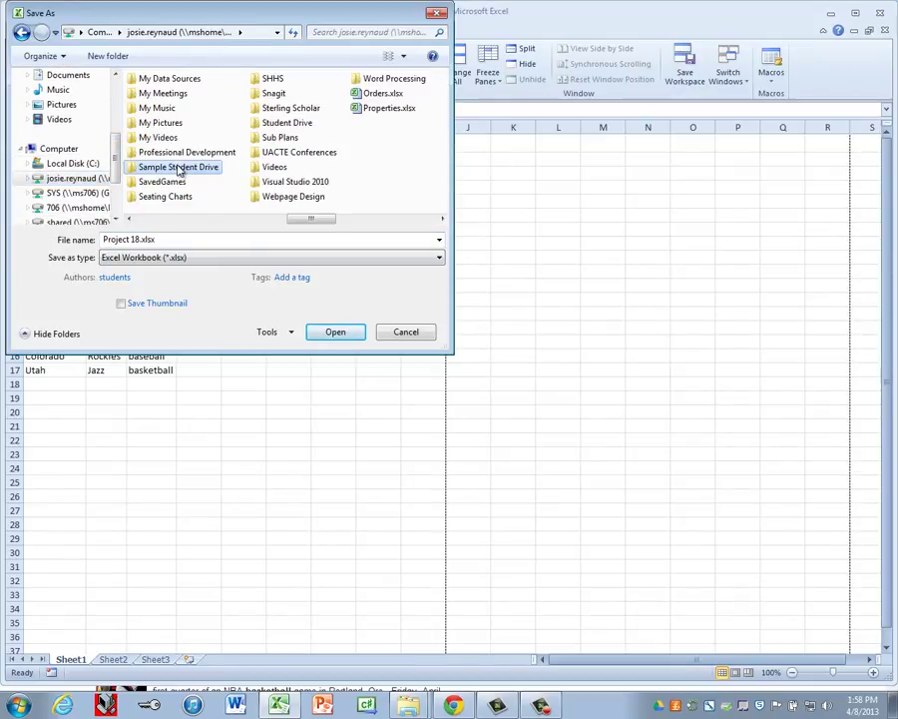
double_click(180, 169)
double_click(167, 79)
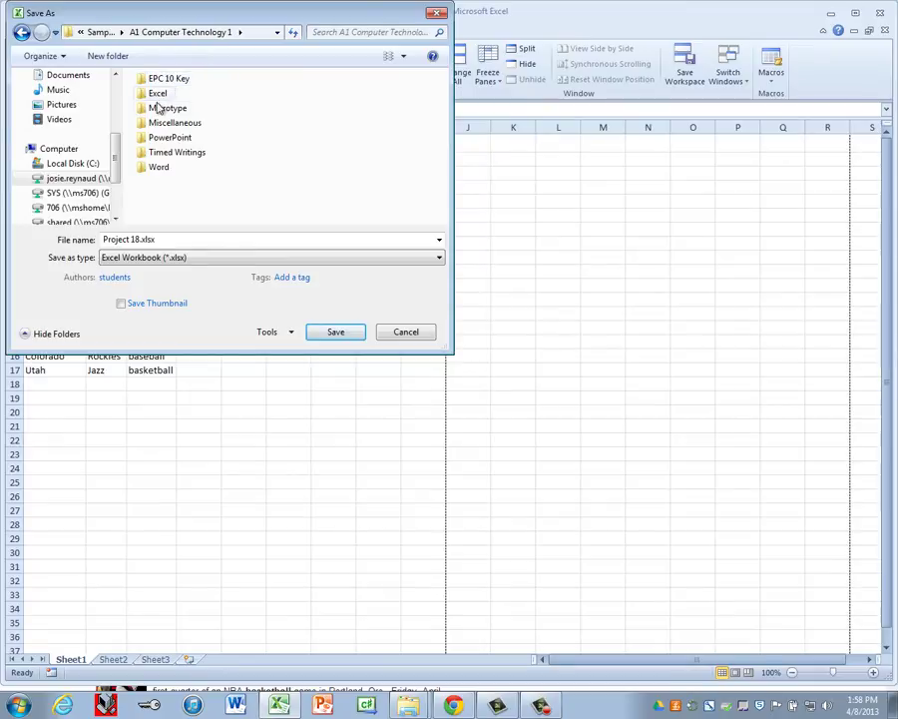
double_click(158, 94)
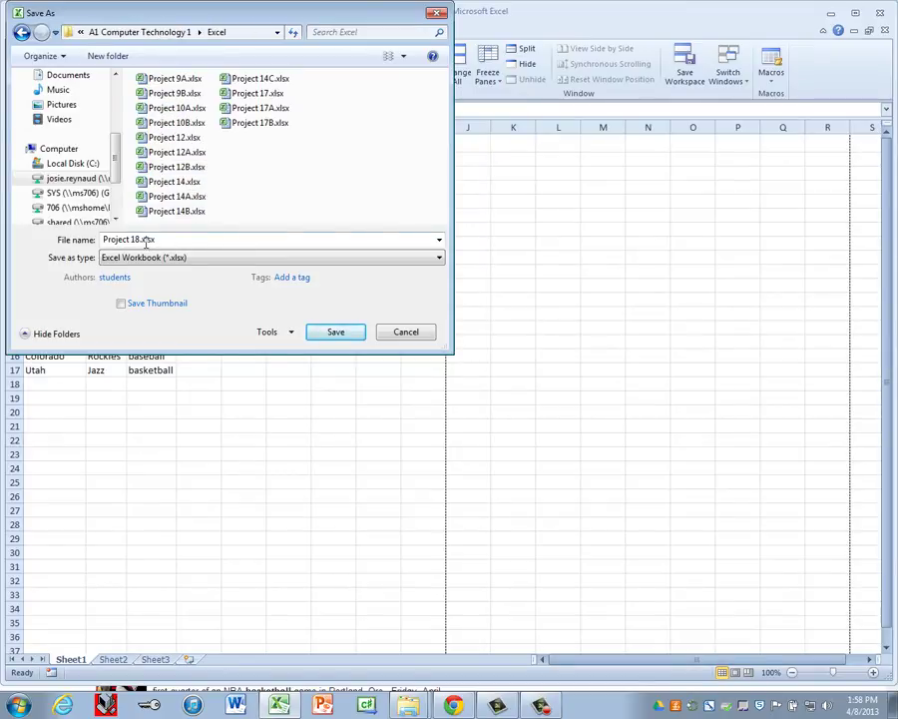
left_click(337, 334)
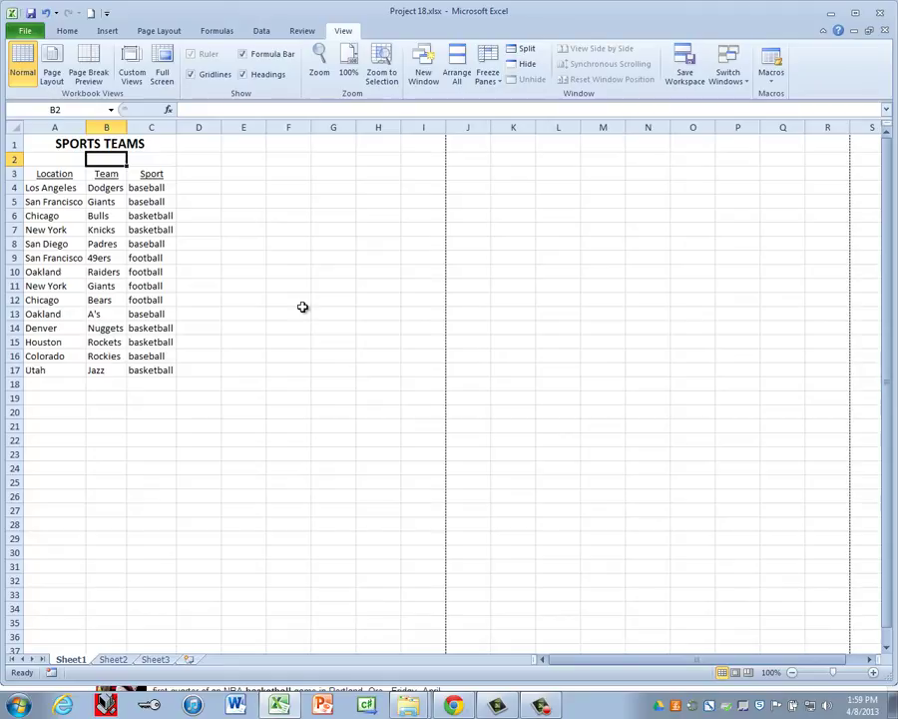
- Sort the team rows A4:C17 by Sport and then by Team, both from A to Z
left_click_drag(40, 188, 167, 365)
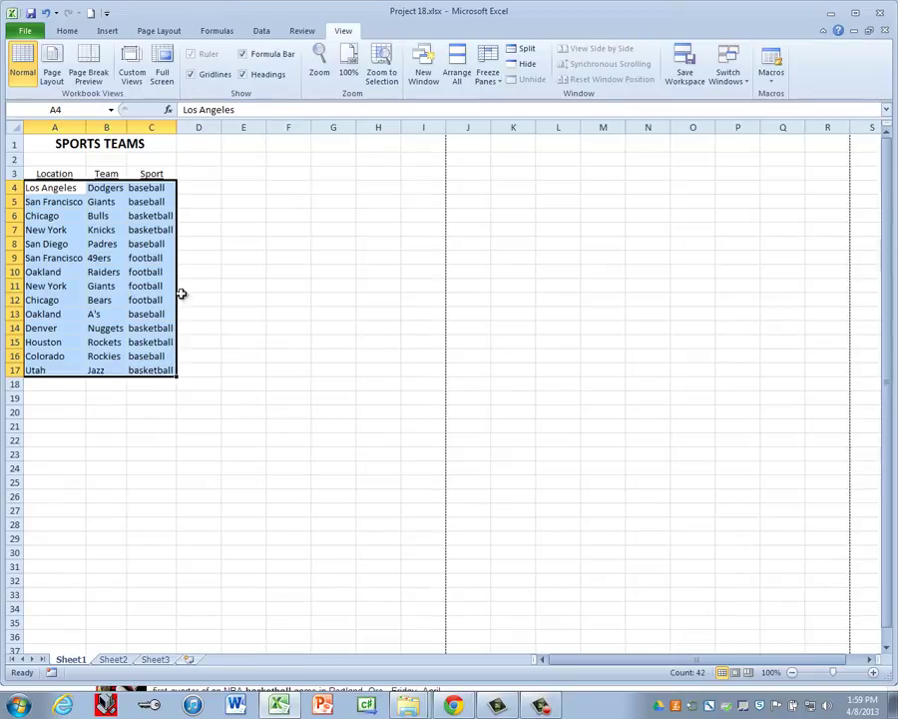
left_click(66, 31)
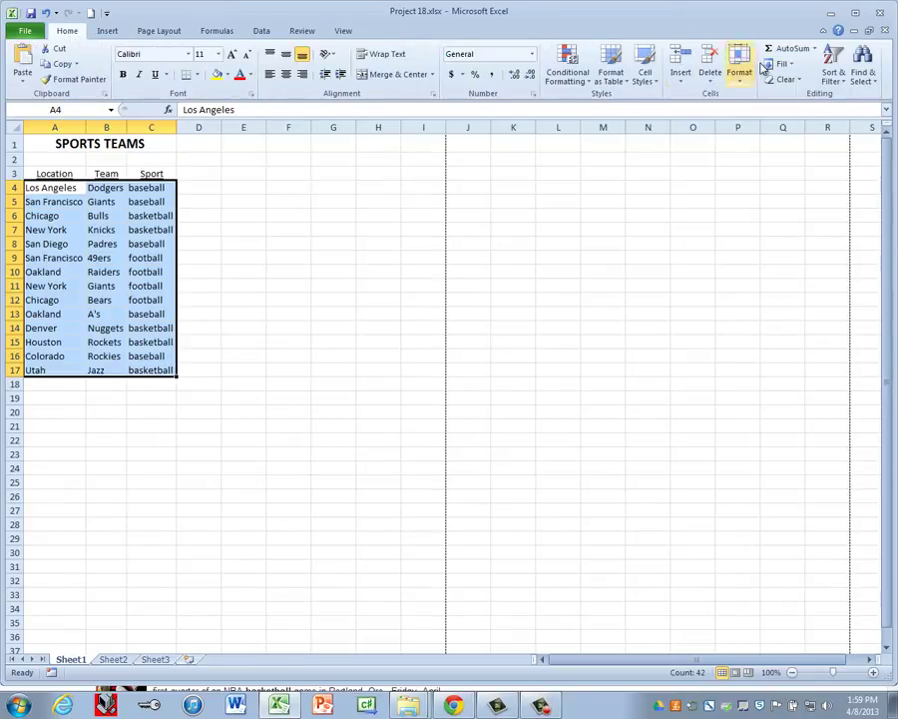
left_click(834, 71)
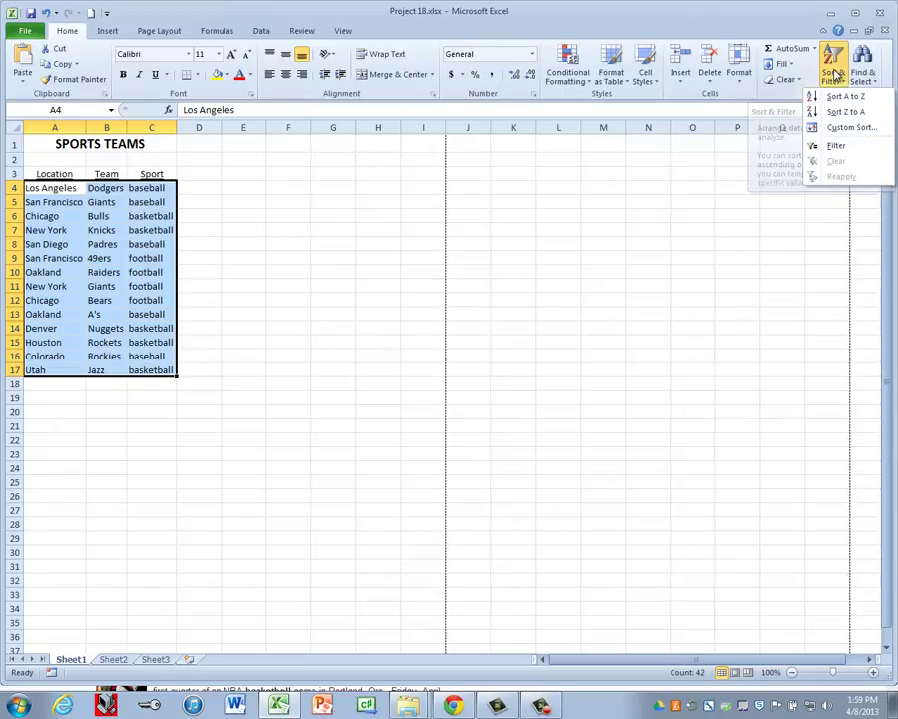
left_click(848, 130)
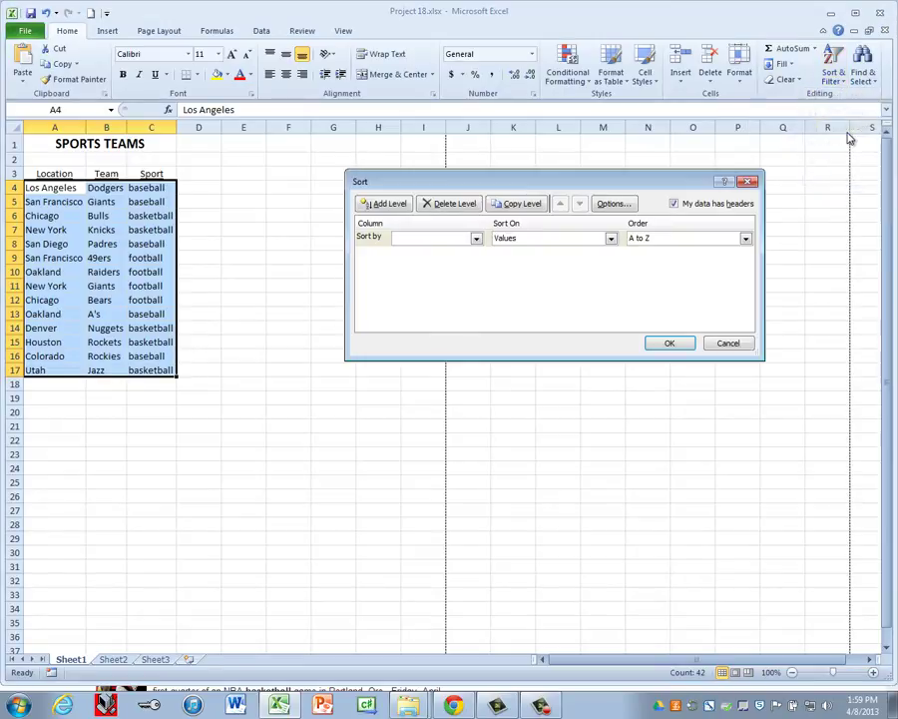
left_click(392, 206)
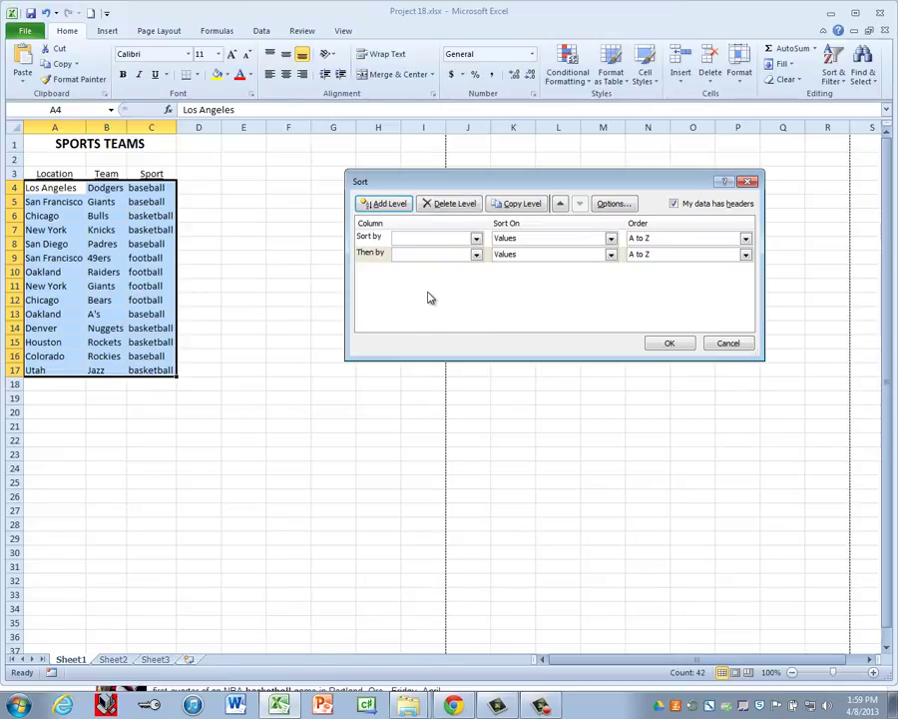
left_click(477, 240)
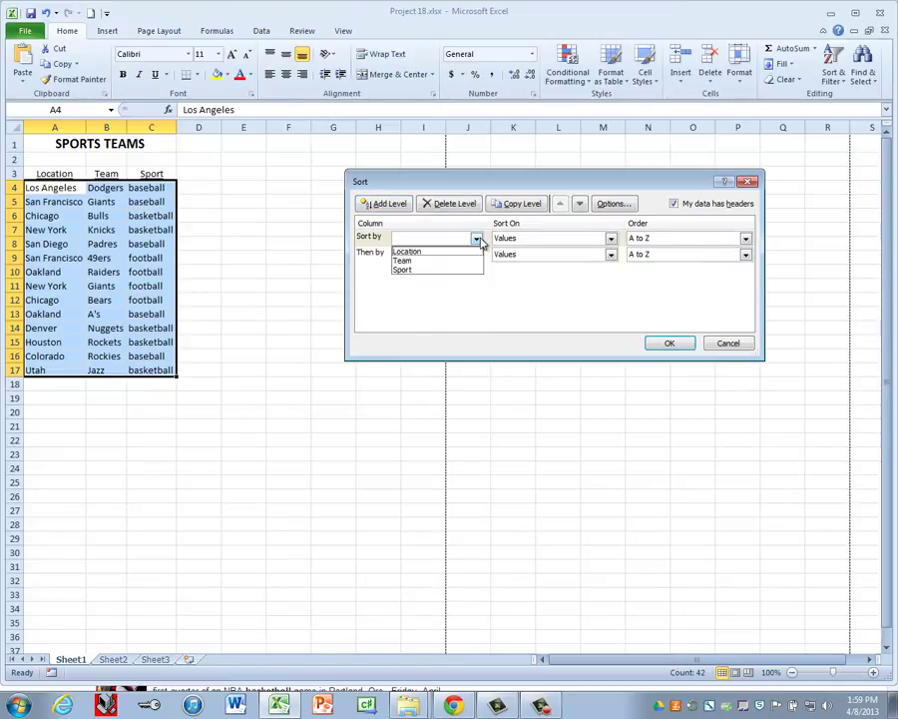
left_click(426, 269)
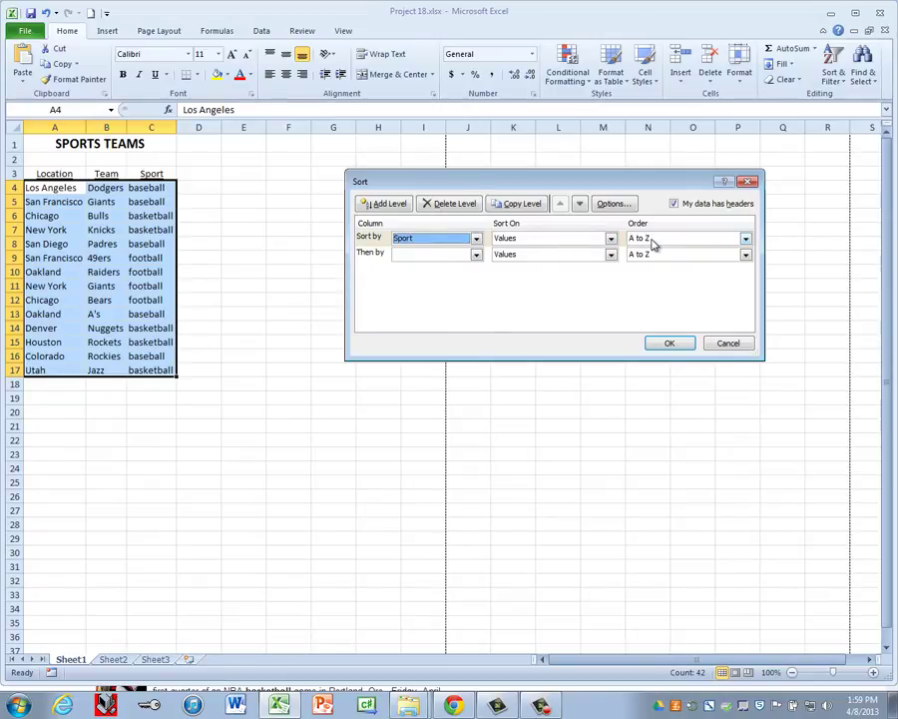
left_click(421, 255)
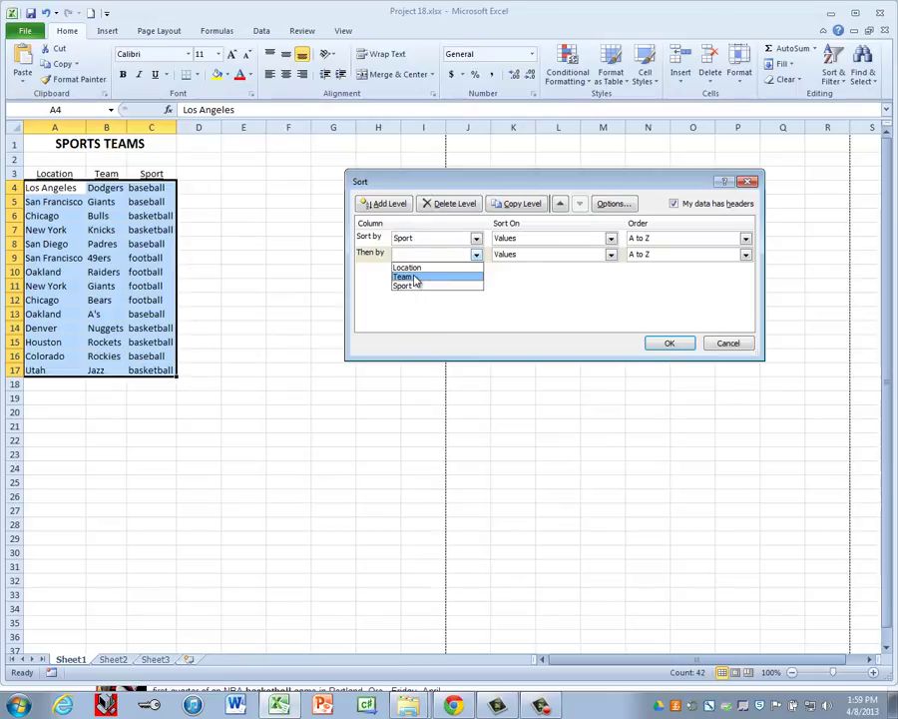
left_click(415, 277)
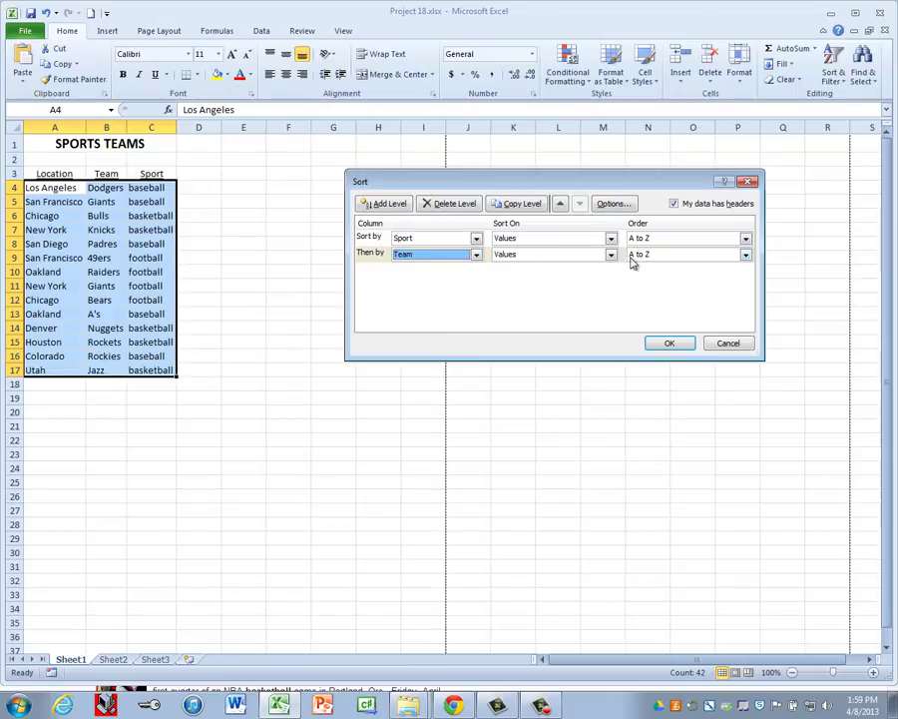
left_click(671, 343)
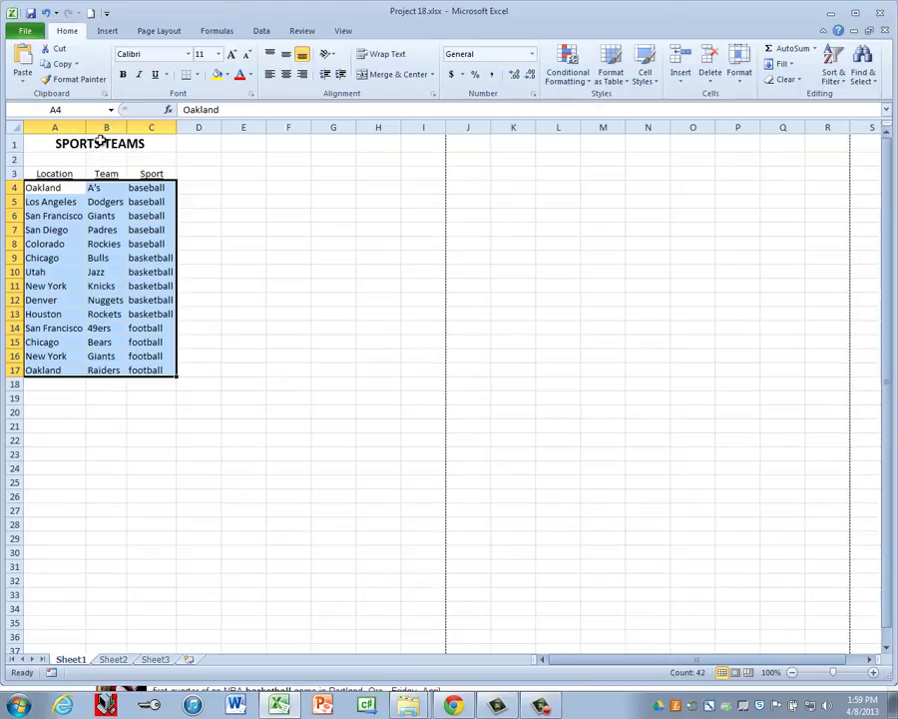
left_click(110, 210)
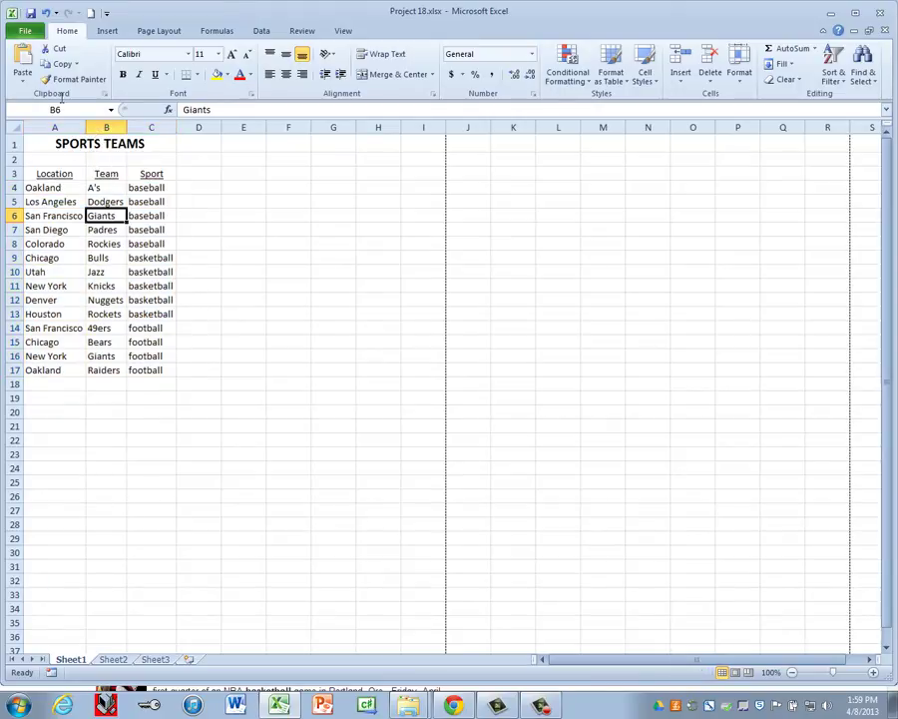
- Save a copy of the sorted workbook as Project 18A.xlsx in the same Excel folder
left_click(25, 31)
left_click(45, 73)
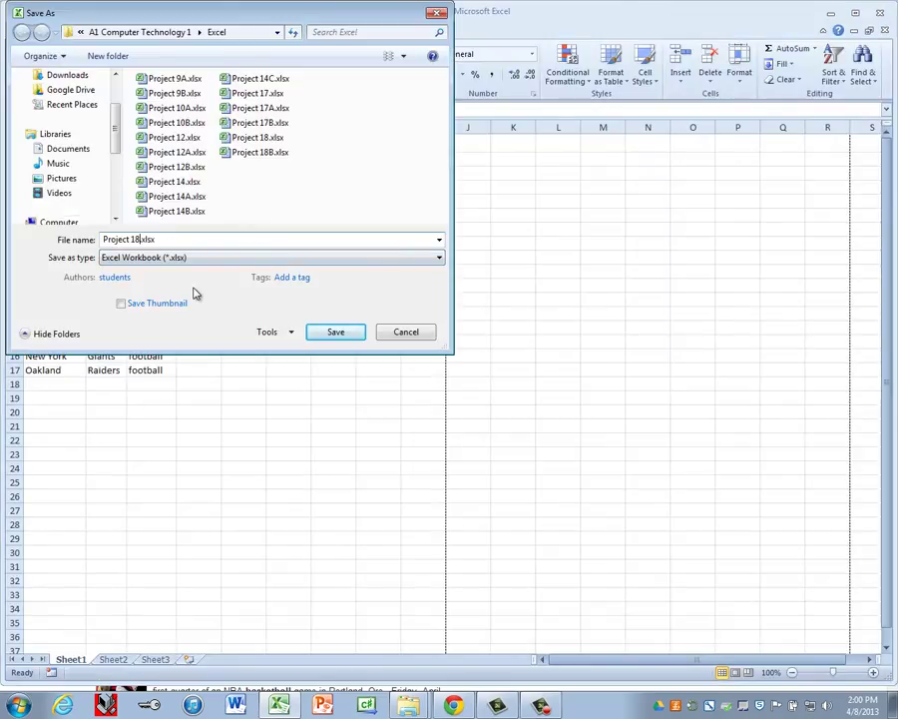
key("Return")
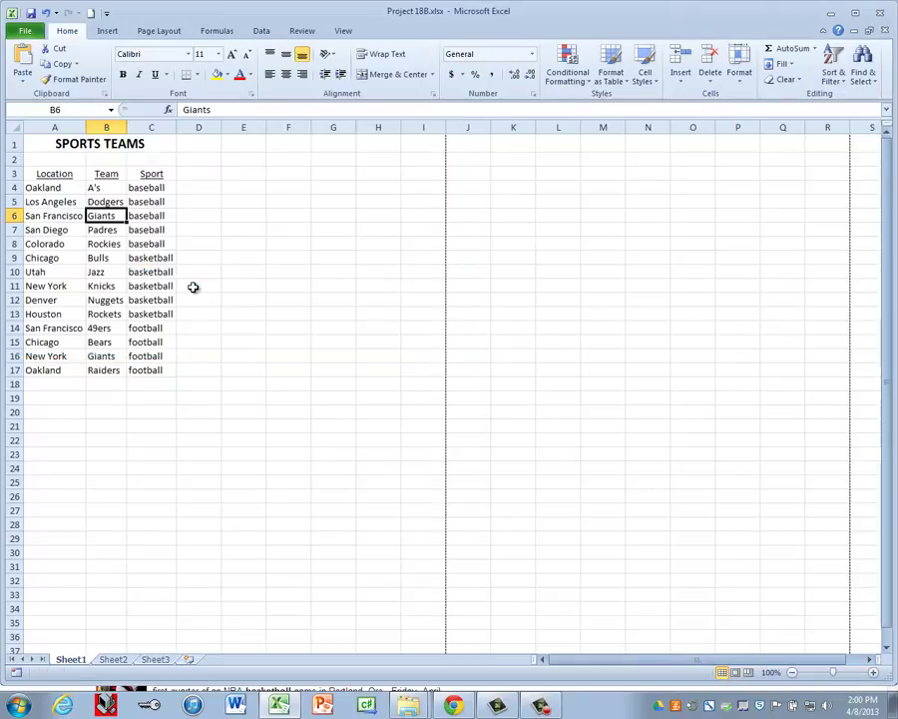
- Publish the workbook as Project 18A.pdf in the Excel folder and close the opened PDF
left_click(26, 34)
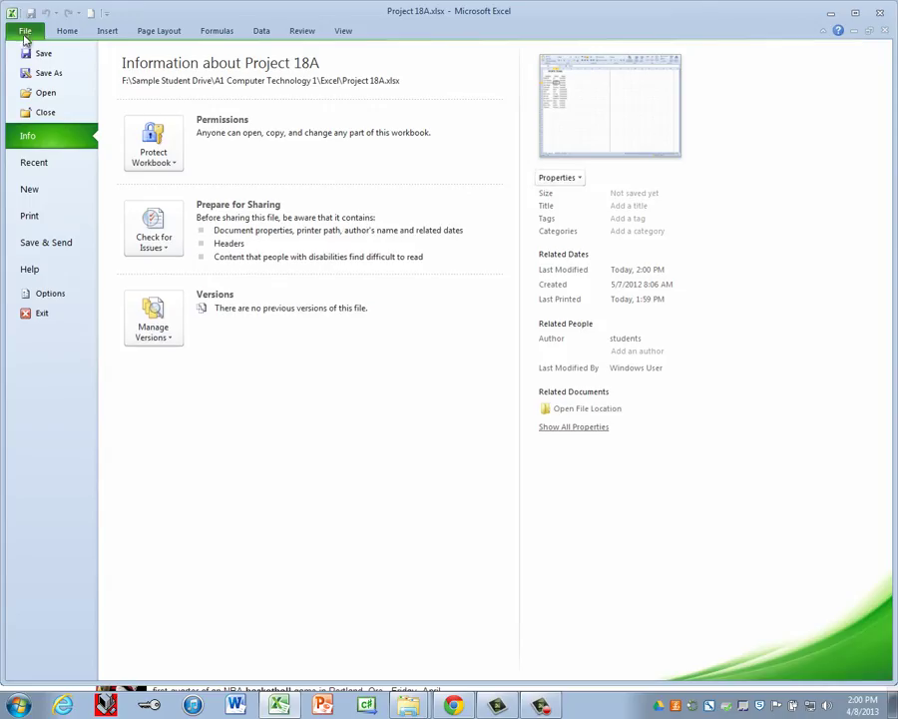
left_click(40, 242)
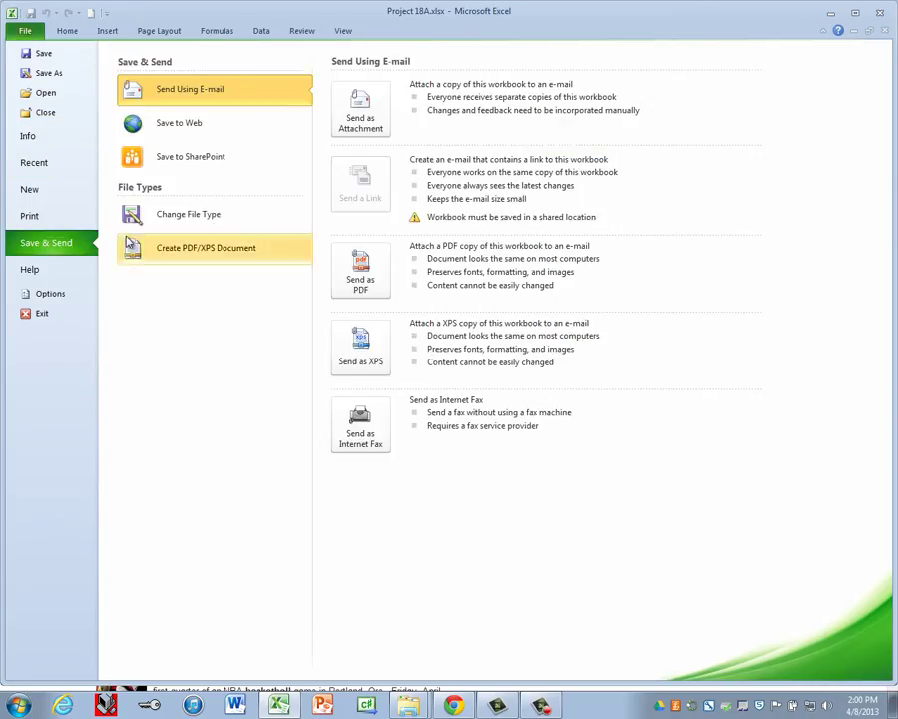
left_click(176, 250)
left_click(362, 189)
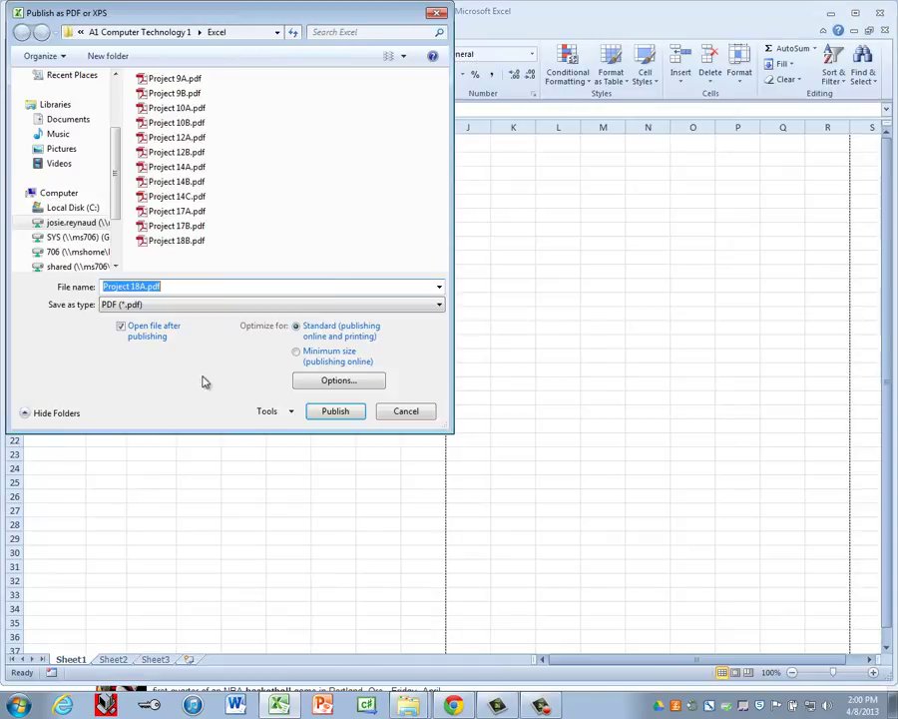
left_click(337, 412)
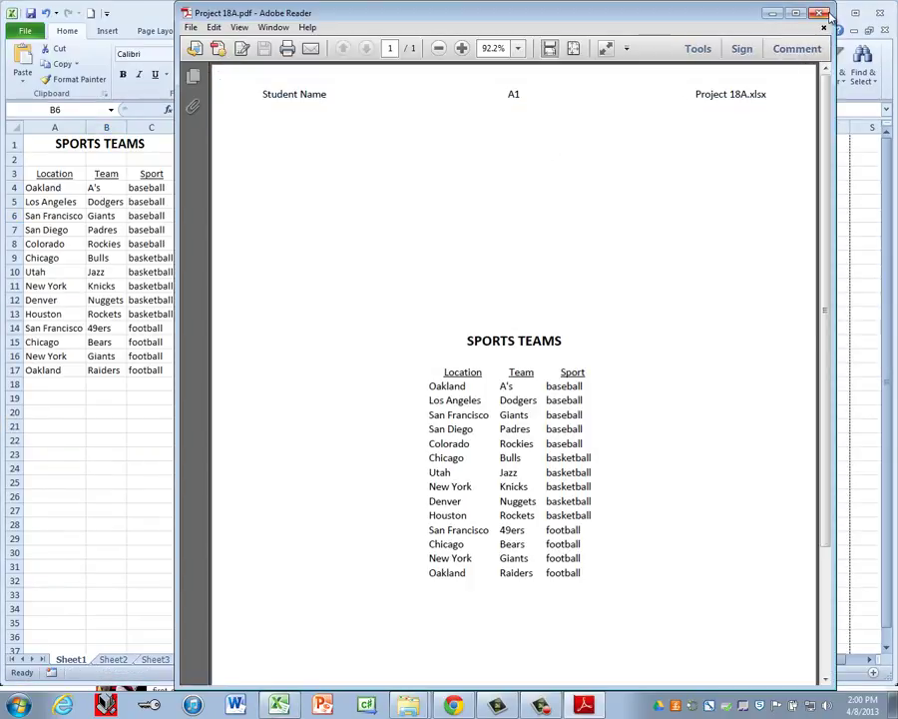
left_click(820, 13)
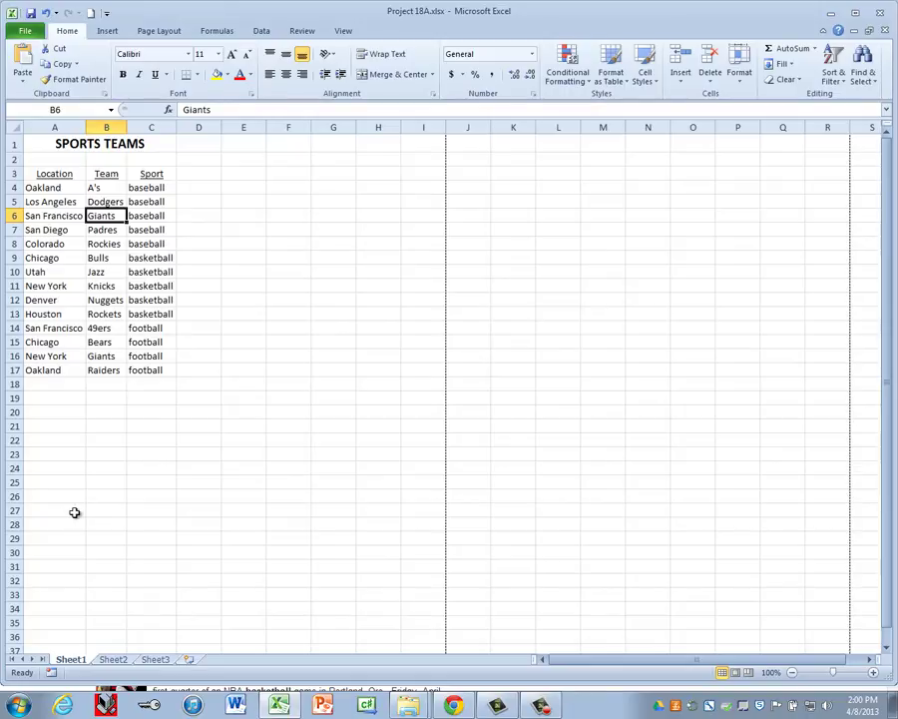
- Sort the team rows A4:C17 by Location and then by Sport, both from A to Z
left_click_drag(72, 187, 150, 361)
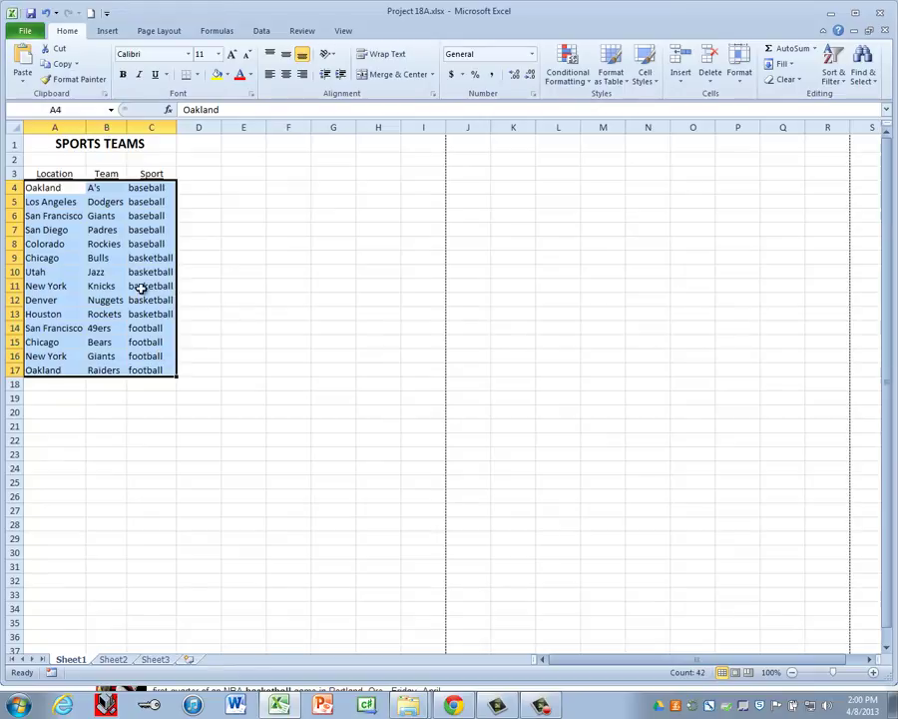
left_click(837, 72)
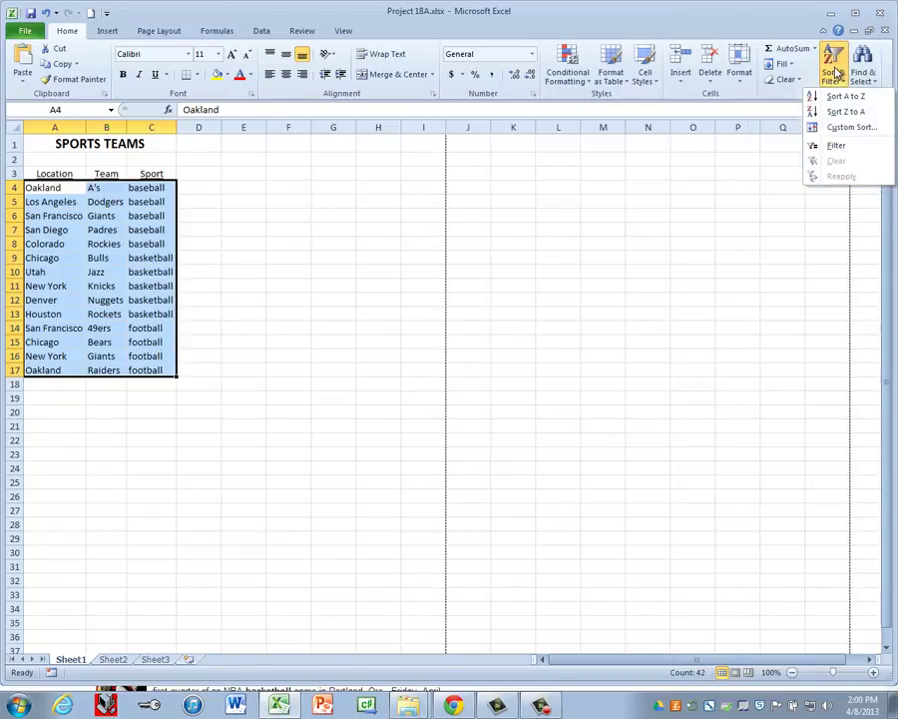
left_click(844, 128)
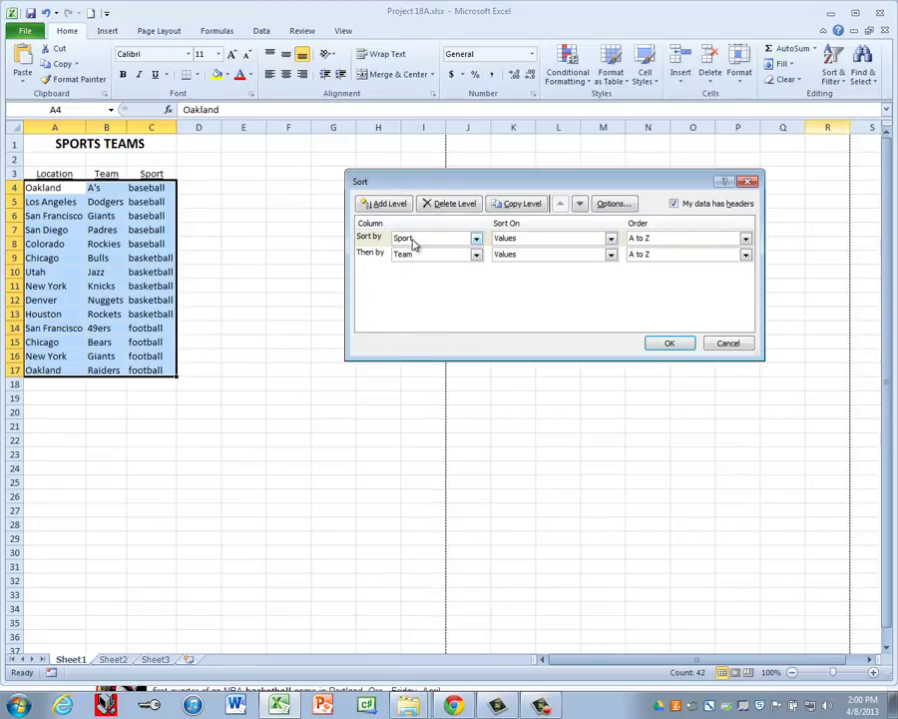
left_click(476, 239)
left_click(451, 252)
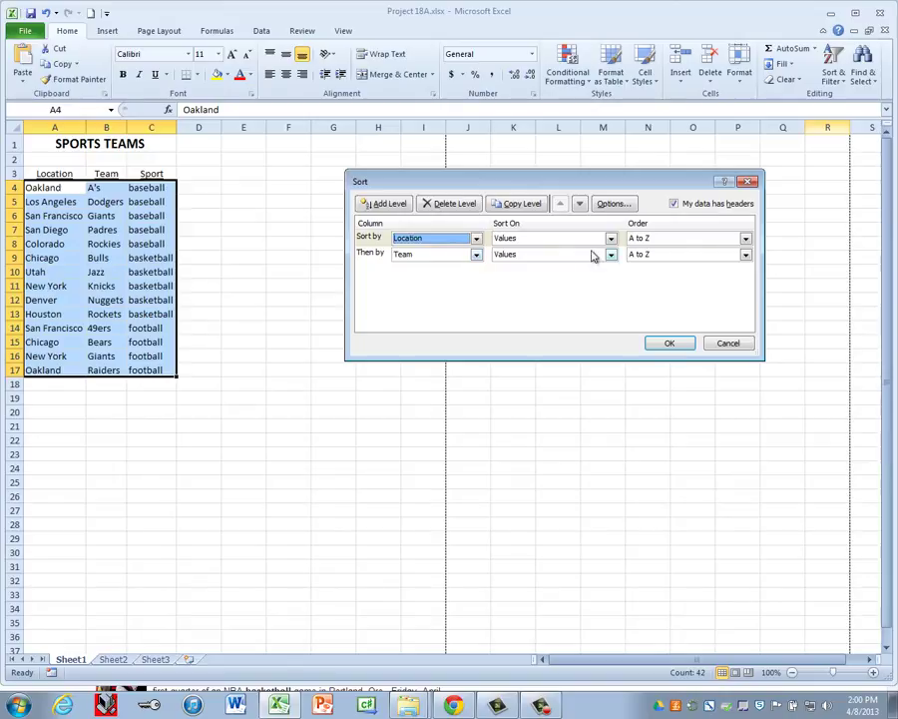
left_click(427, 258)
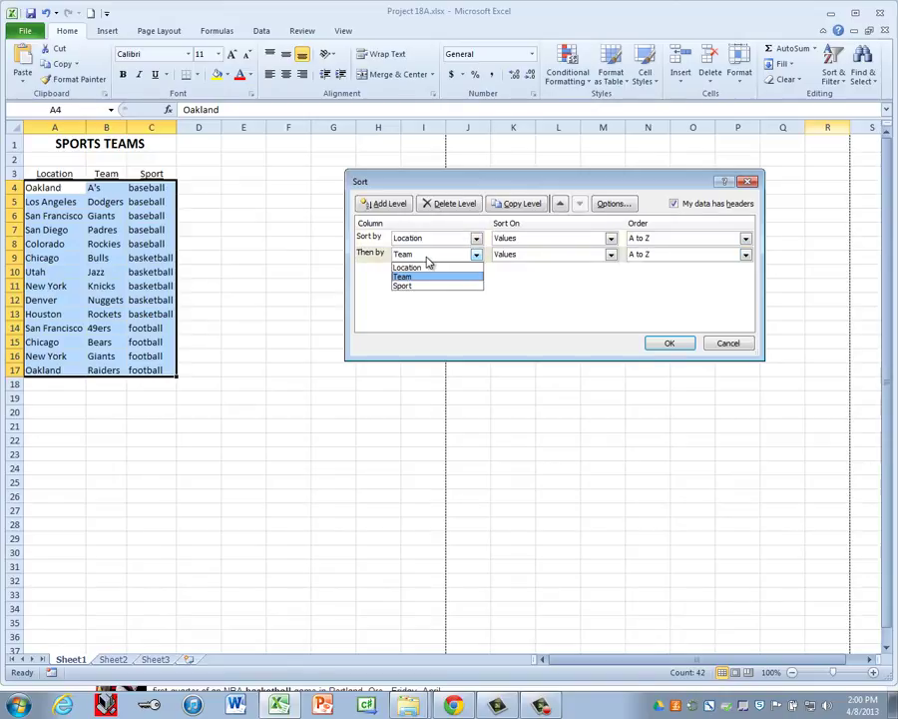
left_click(425, 286)
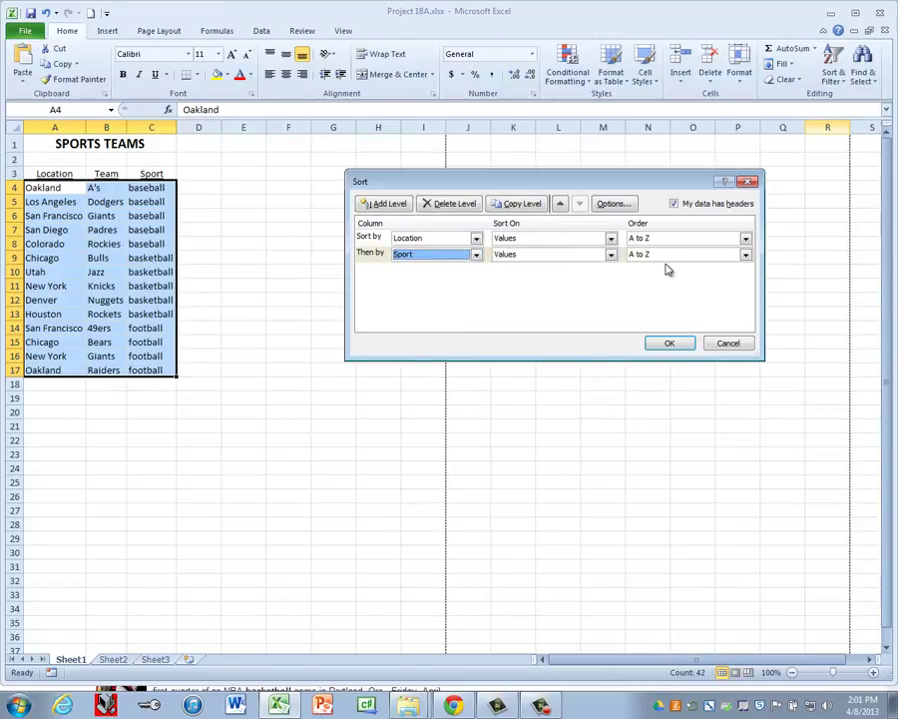
left_click(681, 348)
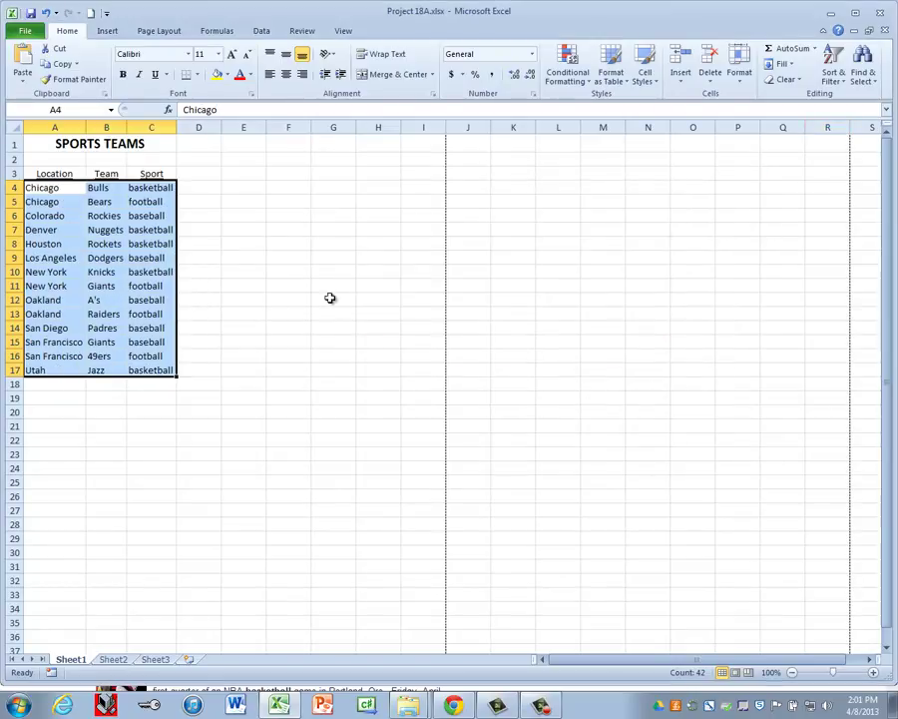
left_click(48, 188)
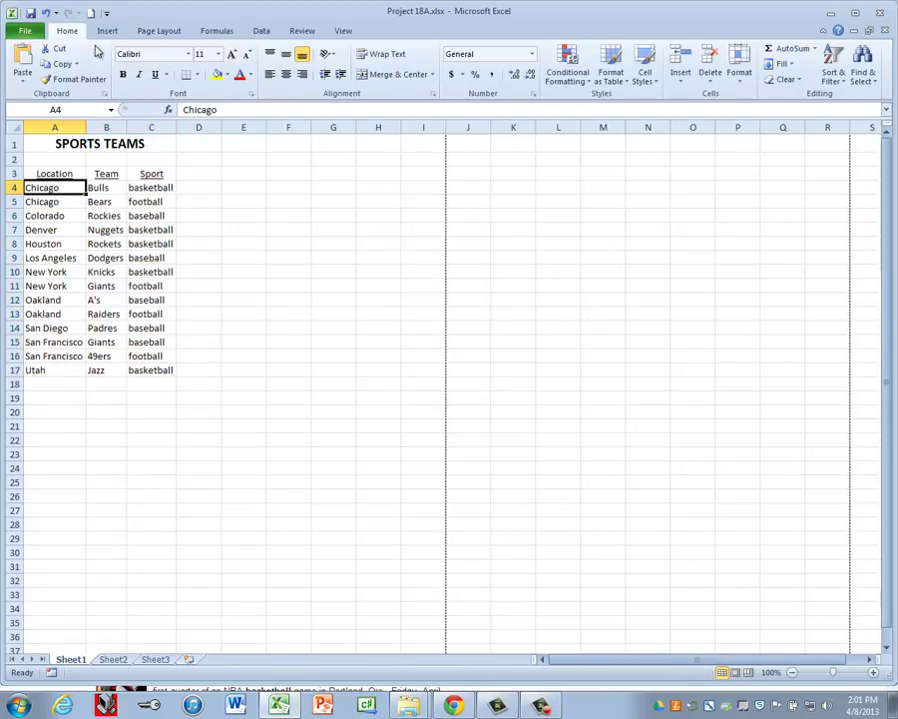
- Save a copy of the workbook as Project 18B.xlsx in the same Excel folder, replacing the existing file
left_click(22, 30)
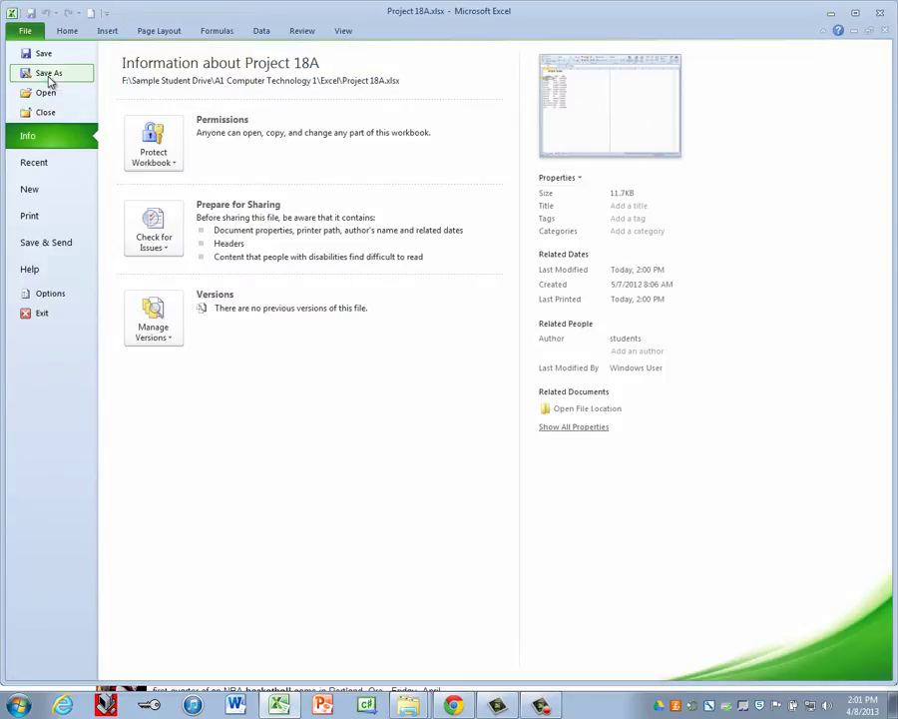
left_click(47, 76)
left_click(146, 235)
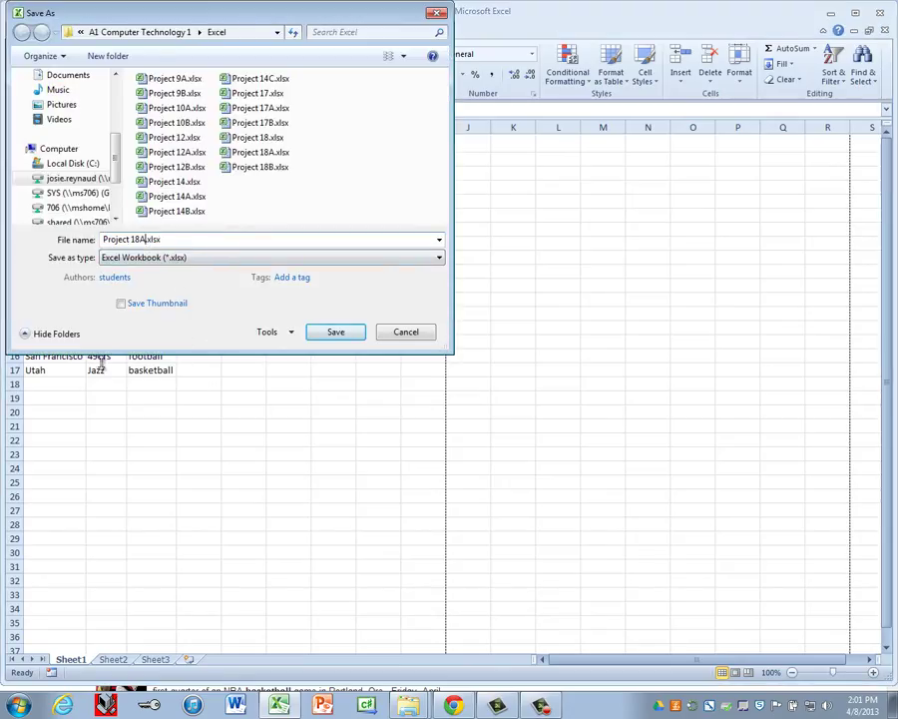
key("BackSpace")
type("B")
key("Return")
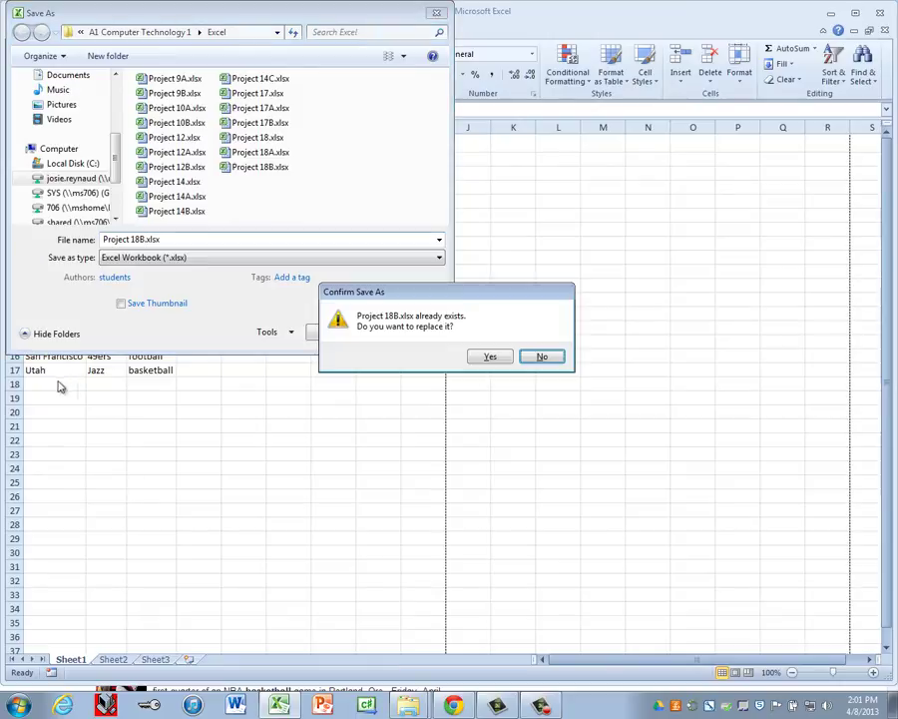
left_click(489, 359)
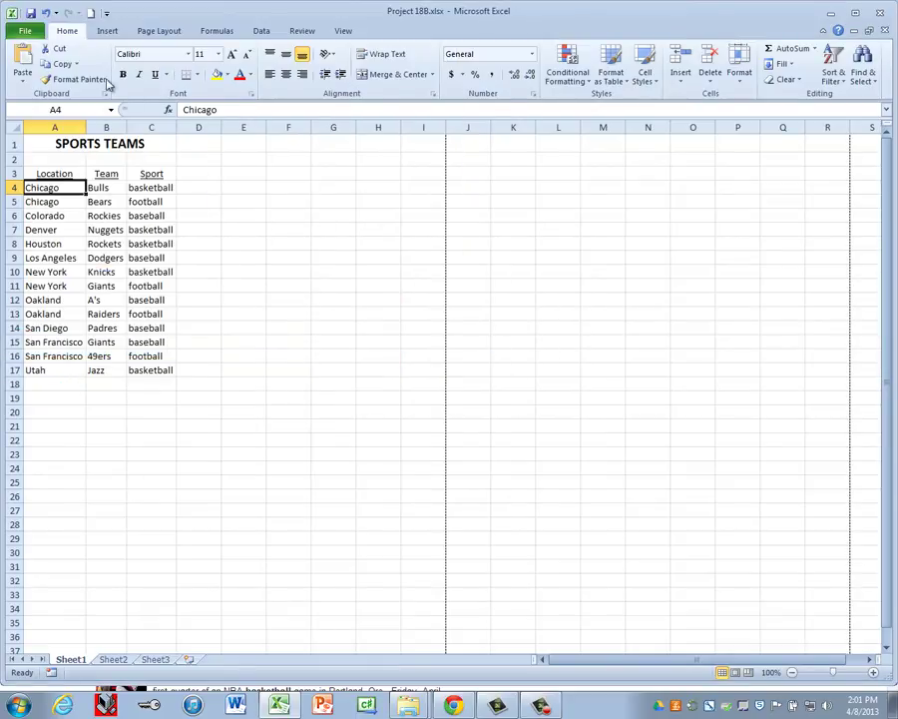
- Publish the workbook as Project 18B.pdf in the Excel folder, replacing the existing file, and close the opened PDF
left_click(35, 31)
left_click(60, 243)
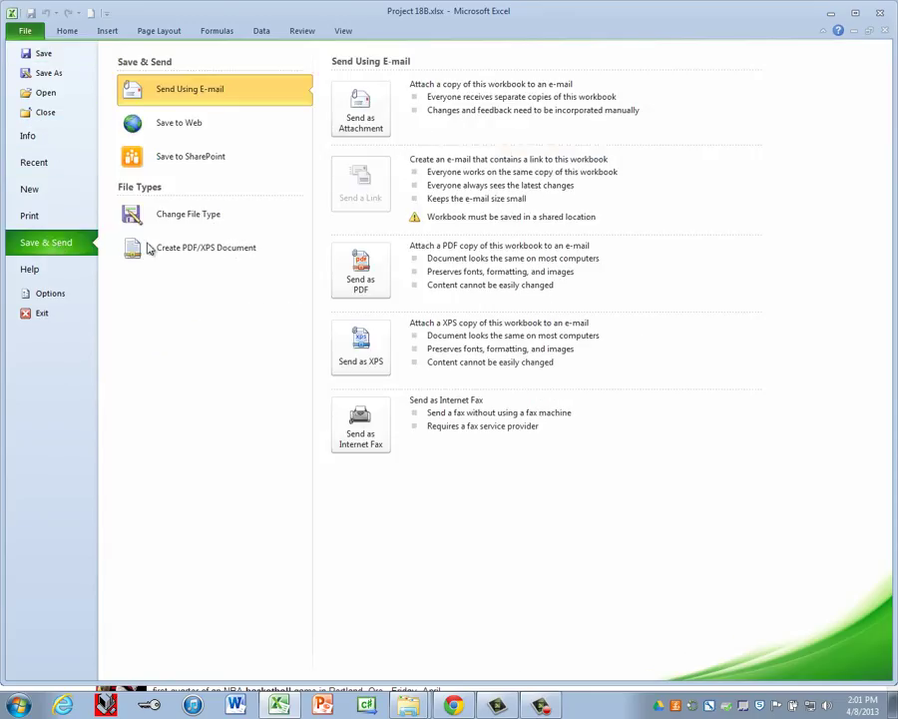
left_click(230, 254)
left_click(359, 189)
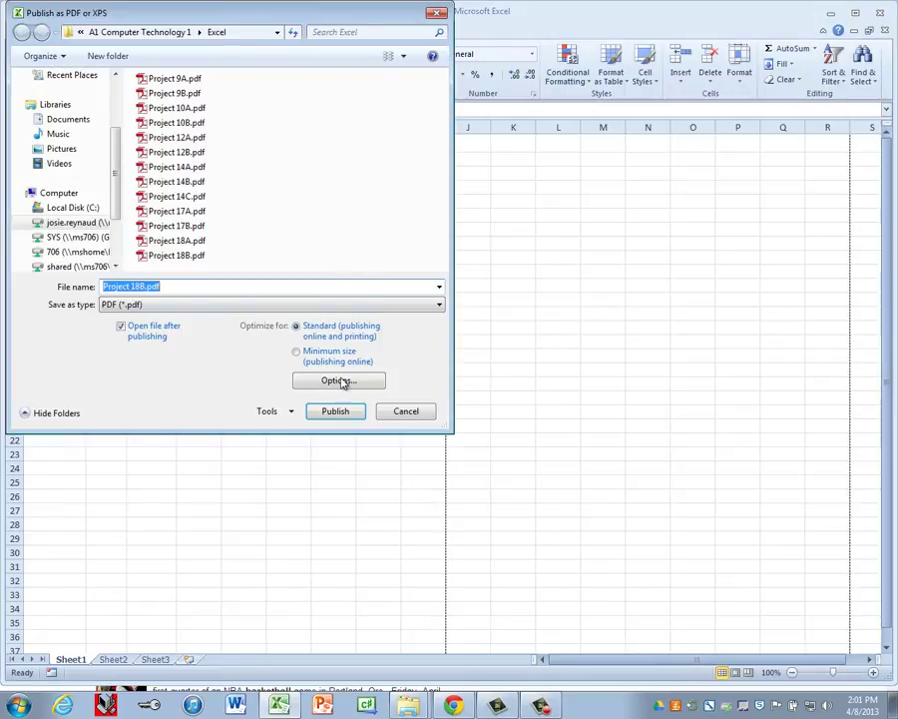
left_click(336, 410)
left_click(483, 360)
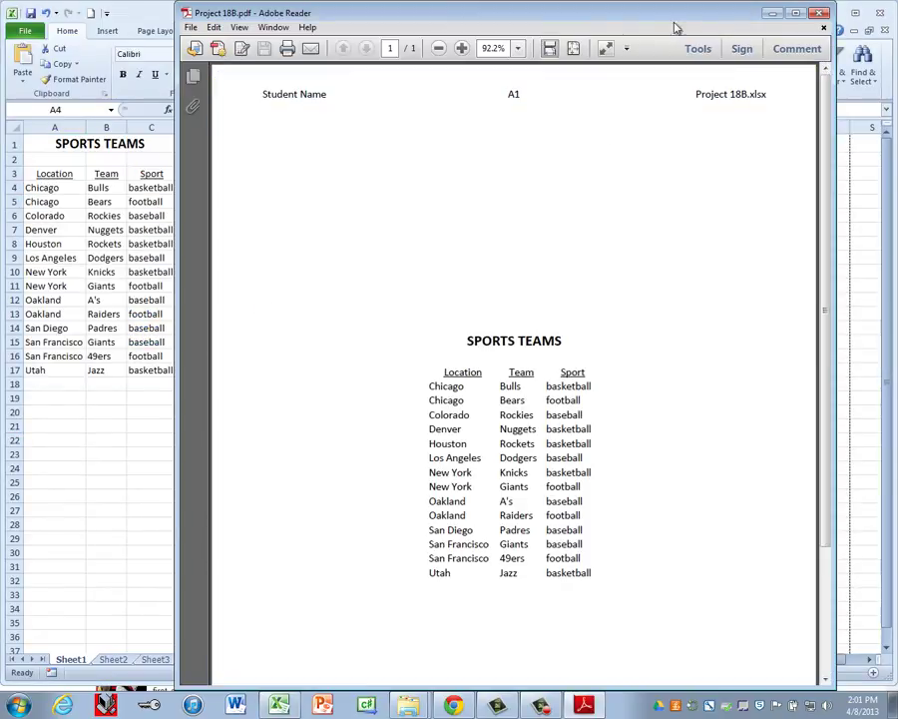
left_click(819, 13)
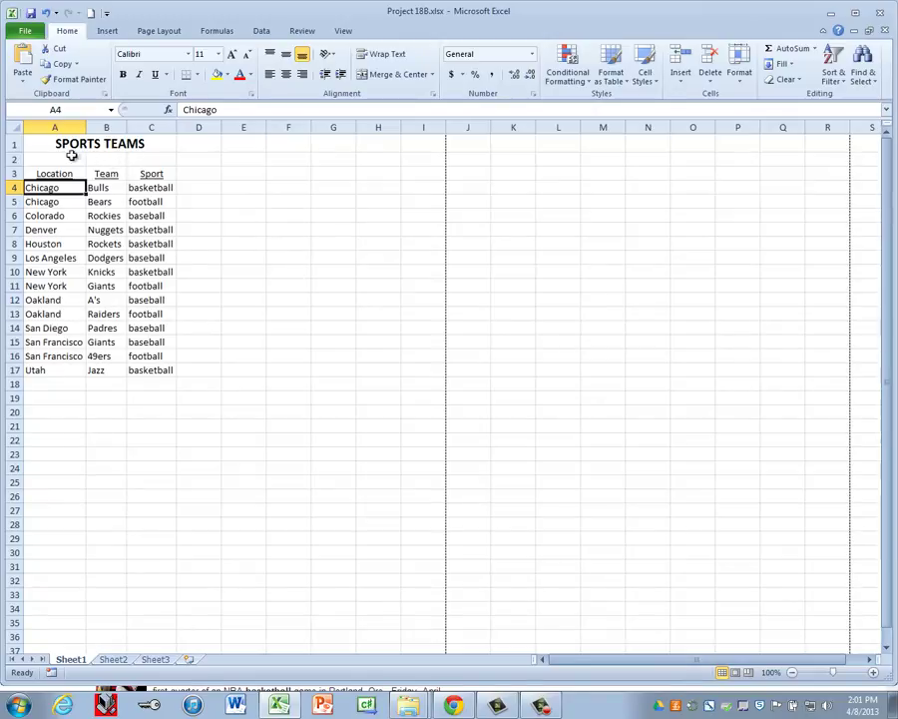
- Fill the title and heading cells A1:C3 with a medium red theme shade and the team rows A4:C17 with the palest red shade
left_click_drag(54, 146, 152, 173)
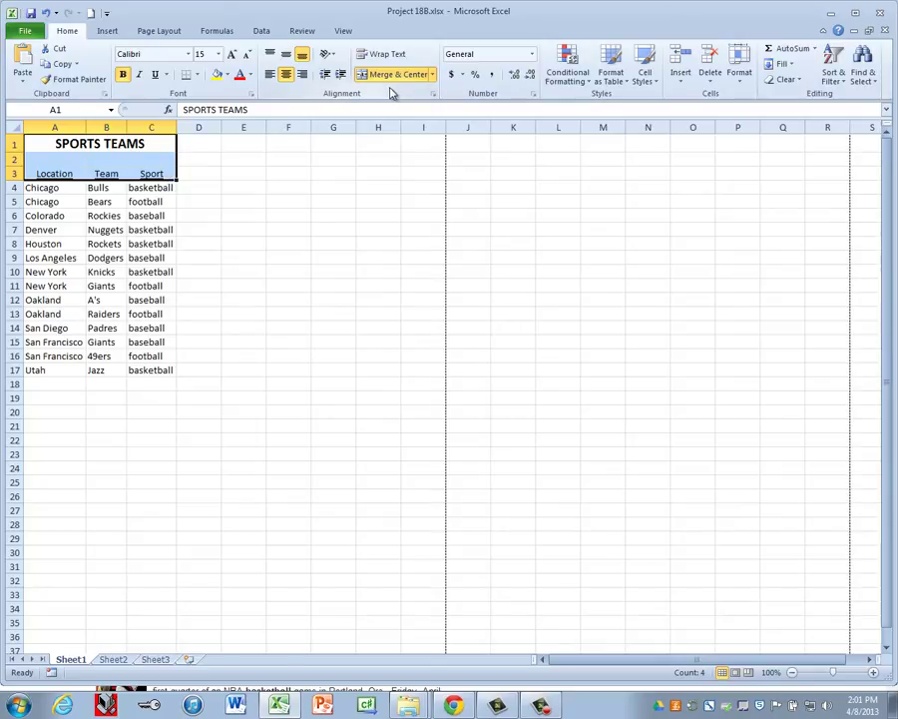
left_click(227, 77)
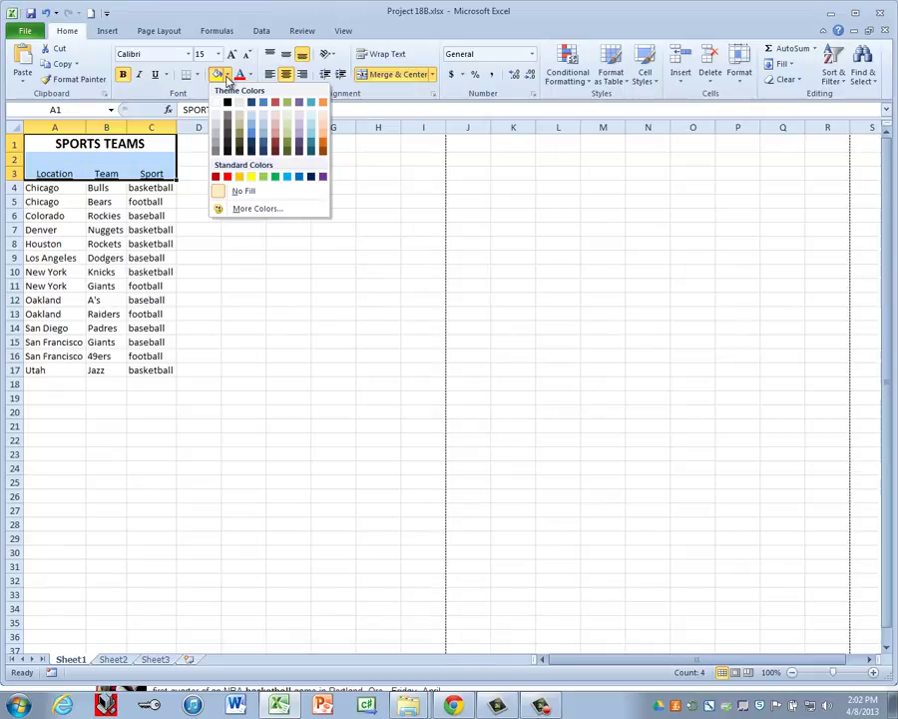
left_click(277, 140)
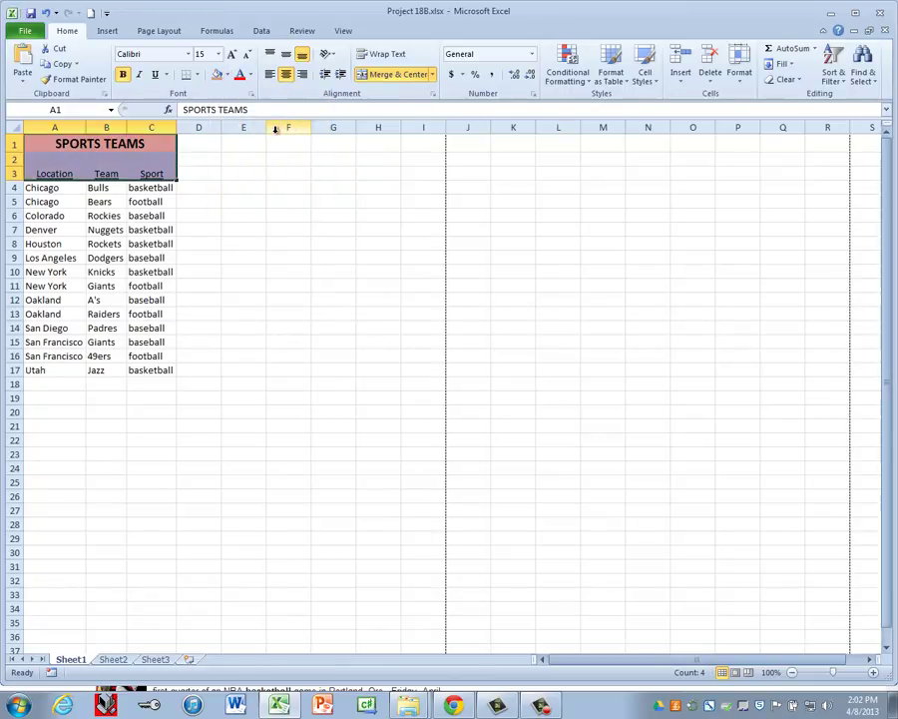
left_click_drag(53, 187, 153, 368)
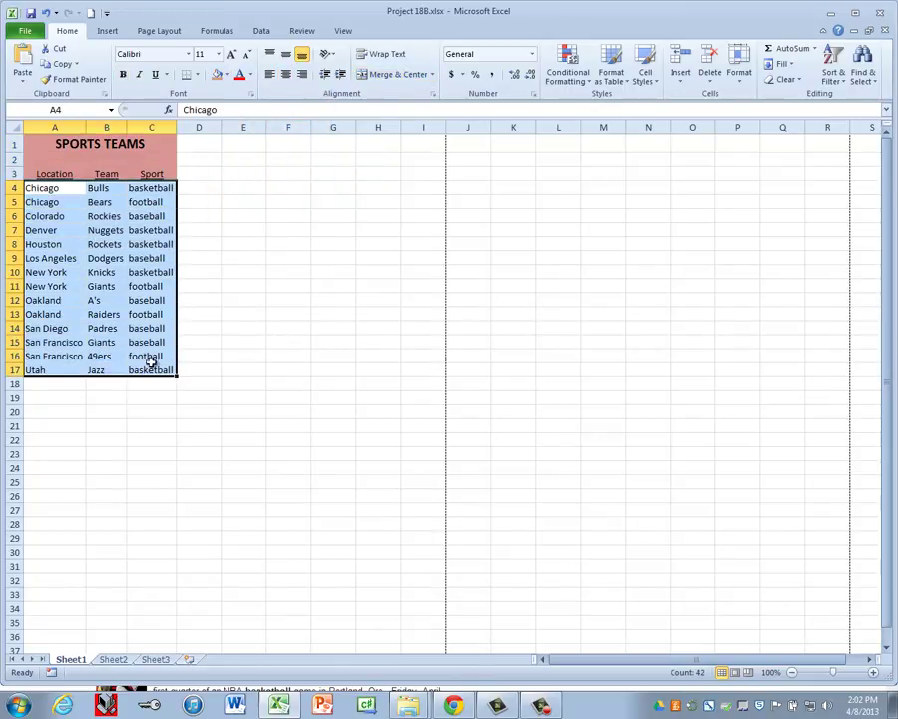
left_click(228, 75)
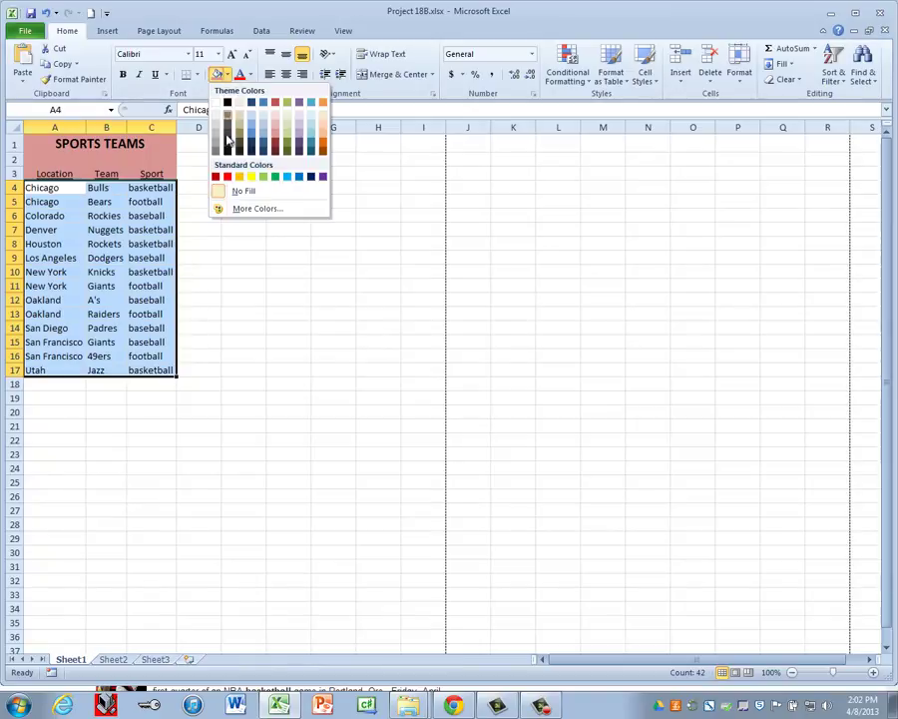
left_click(277, 121)
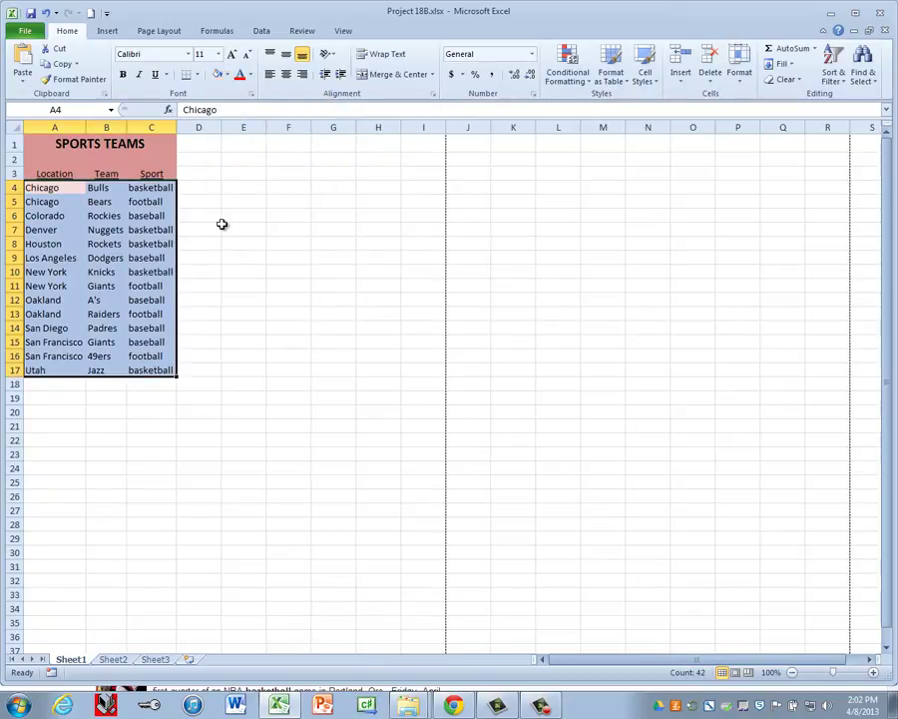
left_click(237, 228)
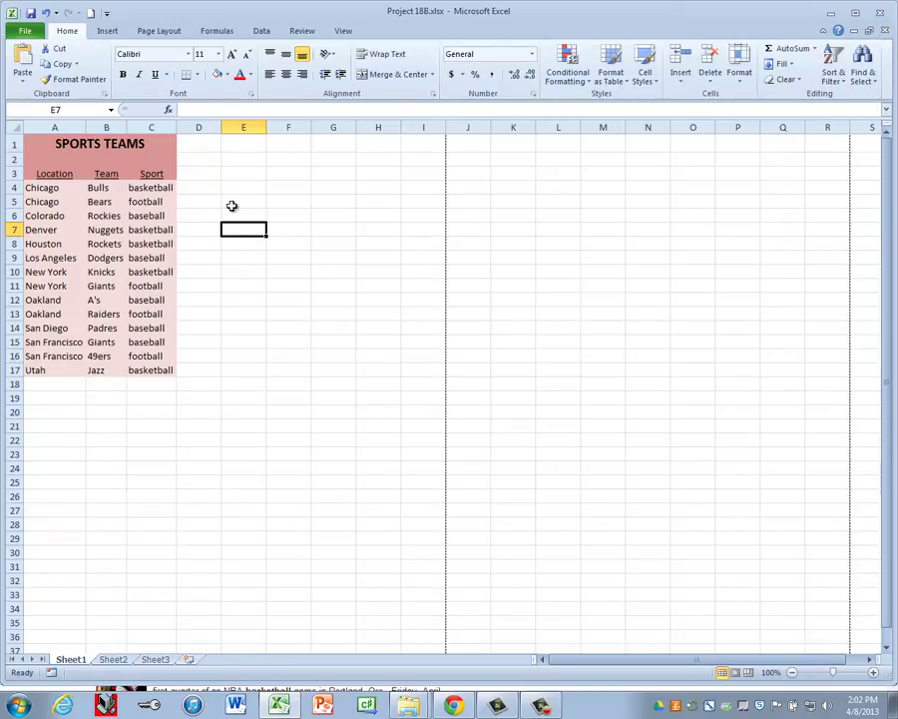
- Search clip art for basketball, insert the dribbling player in green, and shrink it to about 0.51" square beside the SPORTS TEAMS title
left_click(107, 31)
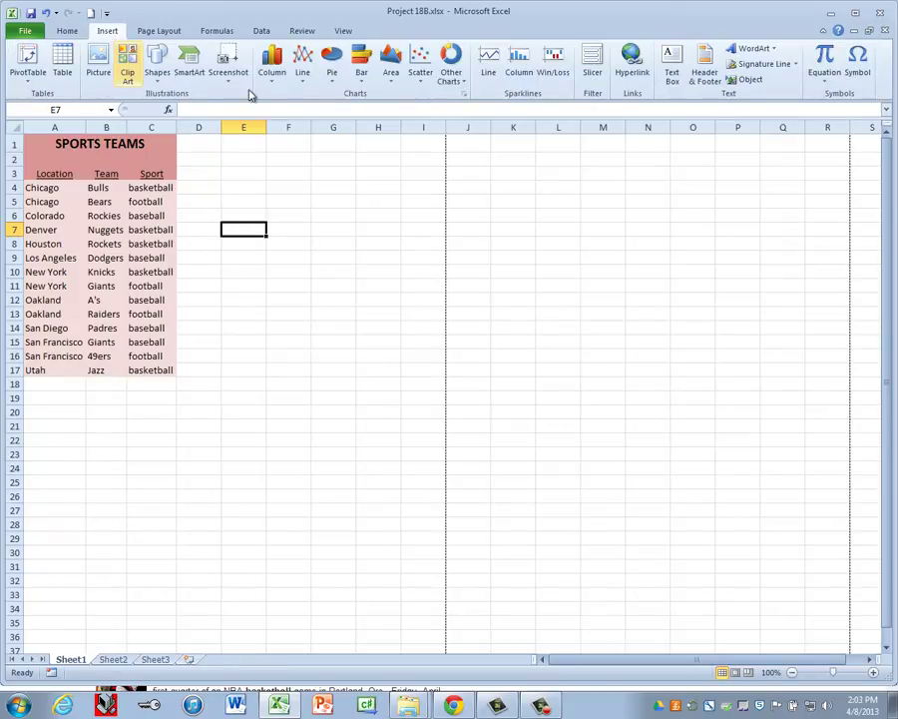
left_click(131, 70)
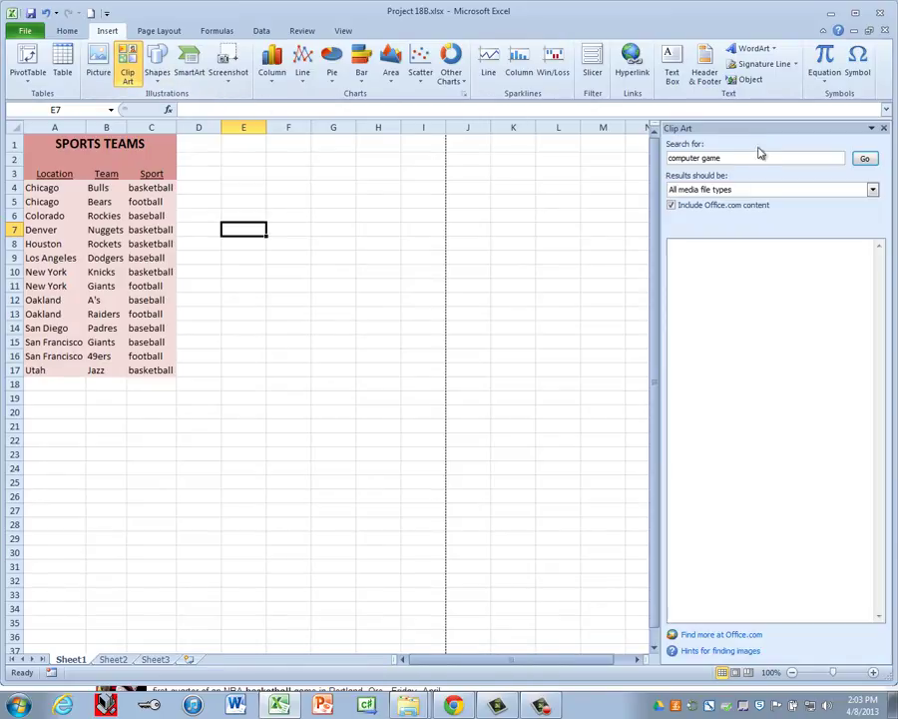
left_click_drag(721, 158, 663, 170)
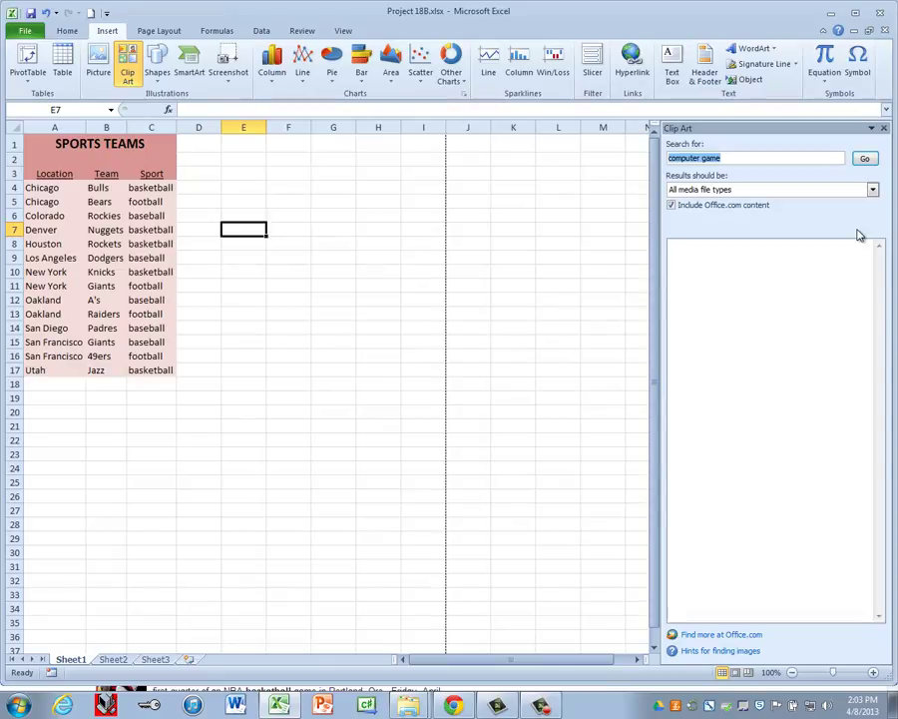
type("basketball")
key("Return")
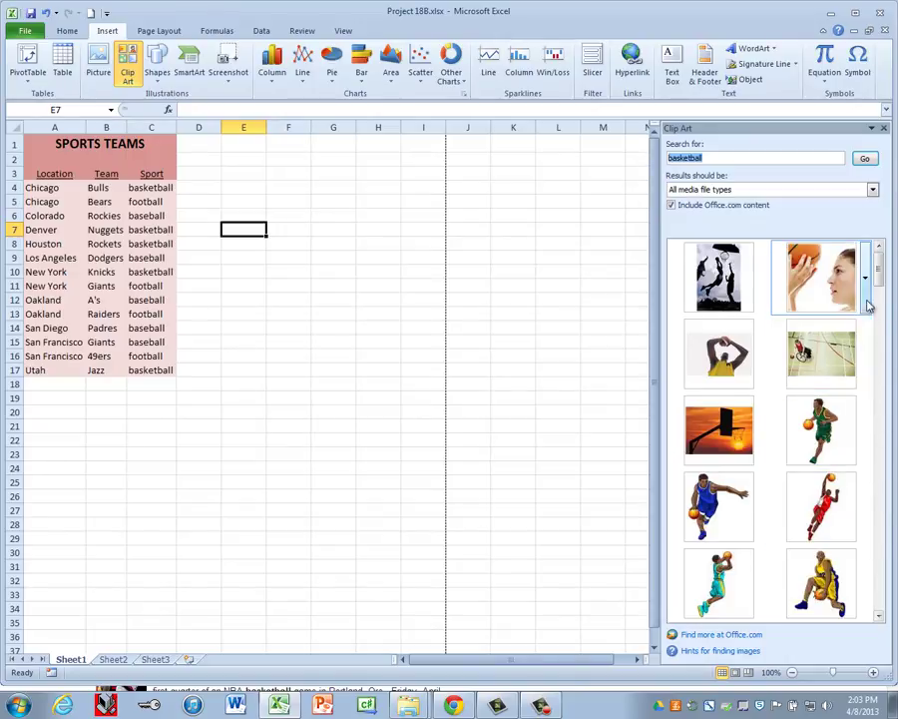
mouse_move(879, 274)
left_mouse_down()
mouse_move(885, 299)
mouse_move(876, 275)
left_mouse_up()
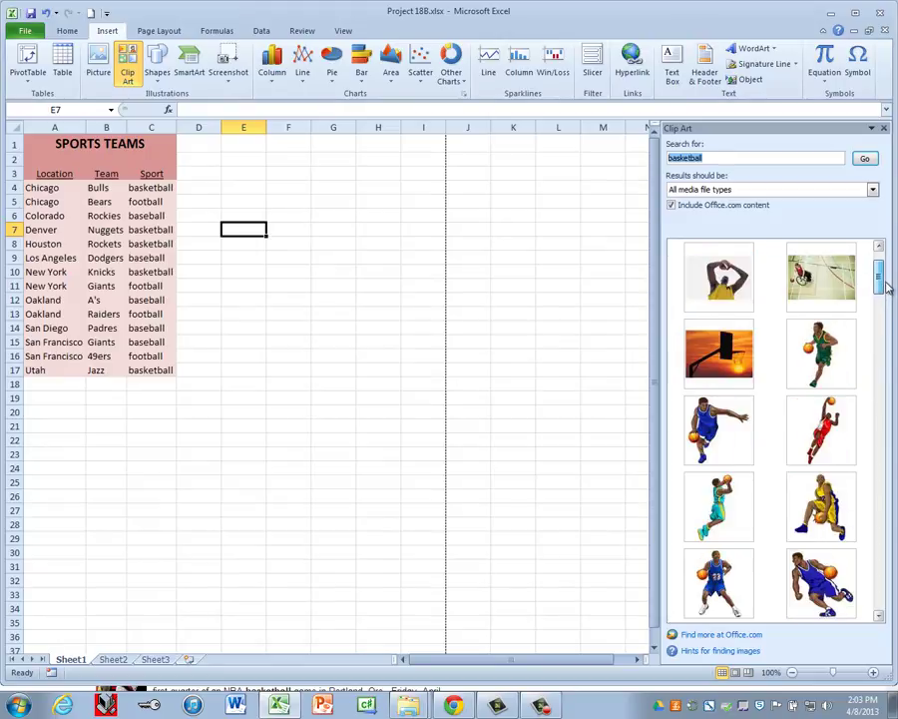
left_click(818, 350)
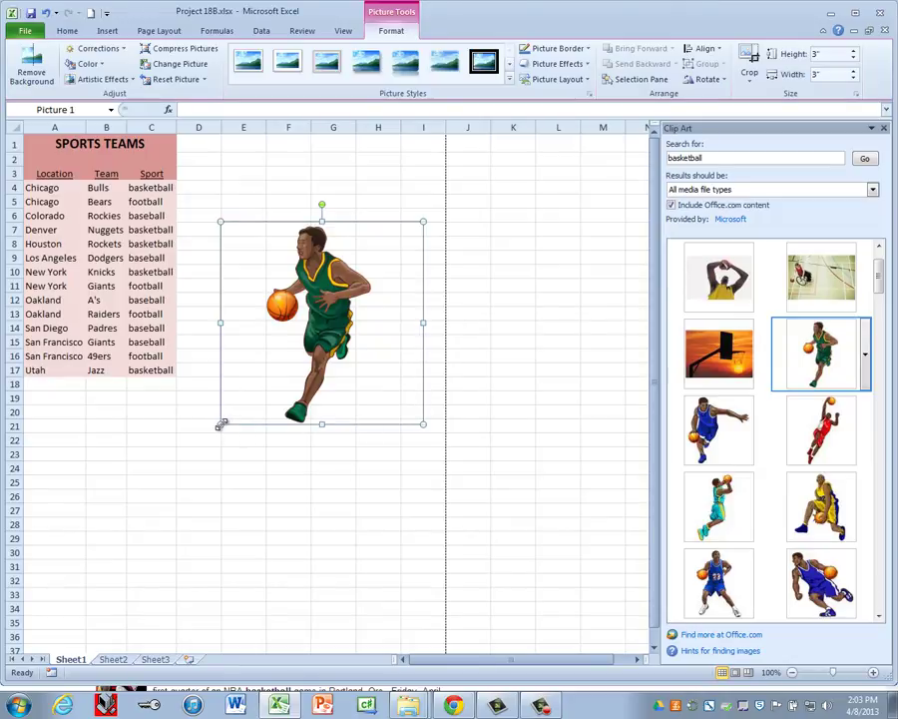
left_click_drag(219, 424, 163, 149)
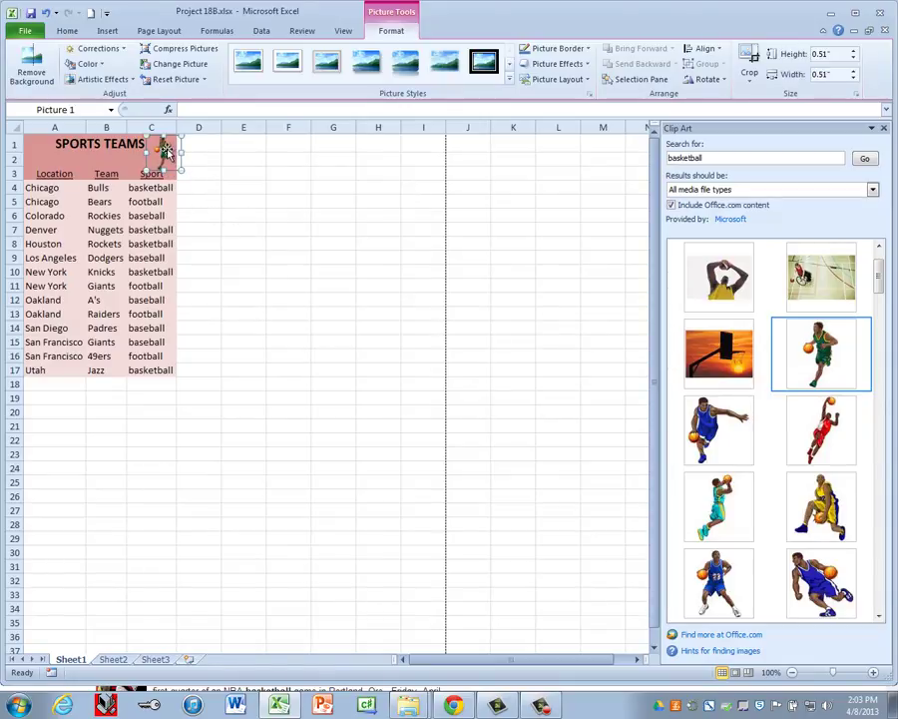
- Align the basketball player with the right edge of column C and place a pasted copy of it left of the SPORTS TEAMS title
left_click_drag(158, 149, 171, 147)
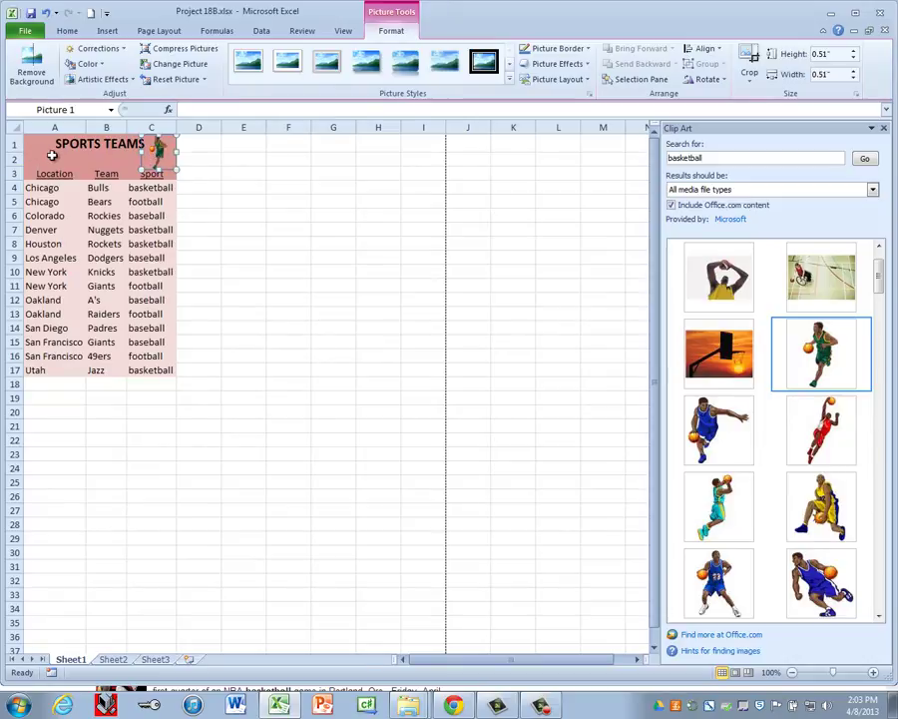
right_click(160, 152)
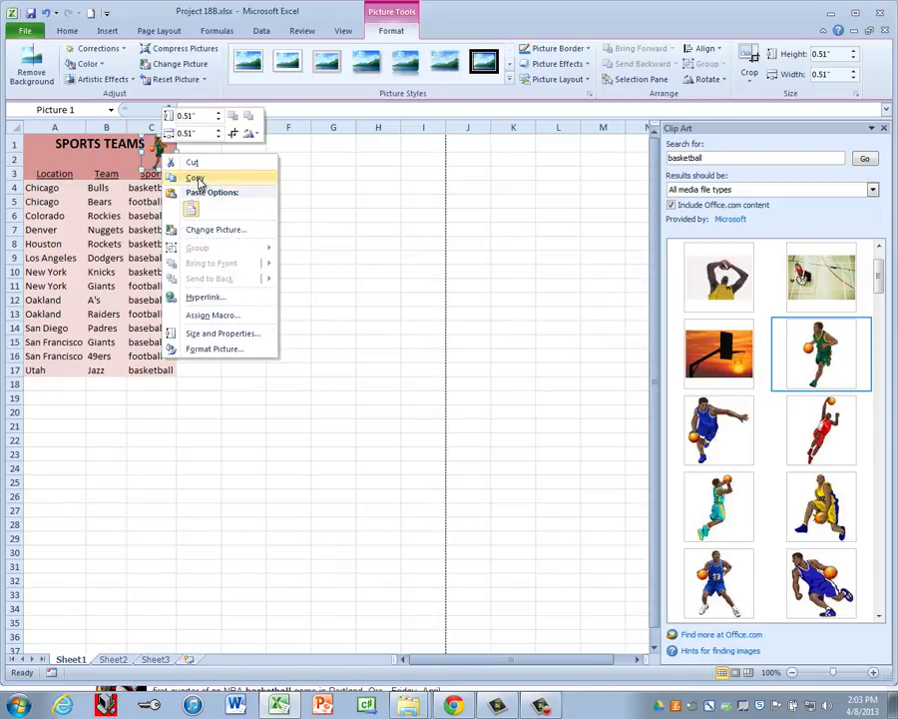
left_click(196, 176)
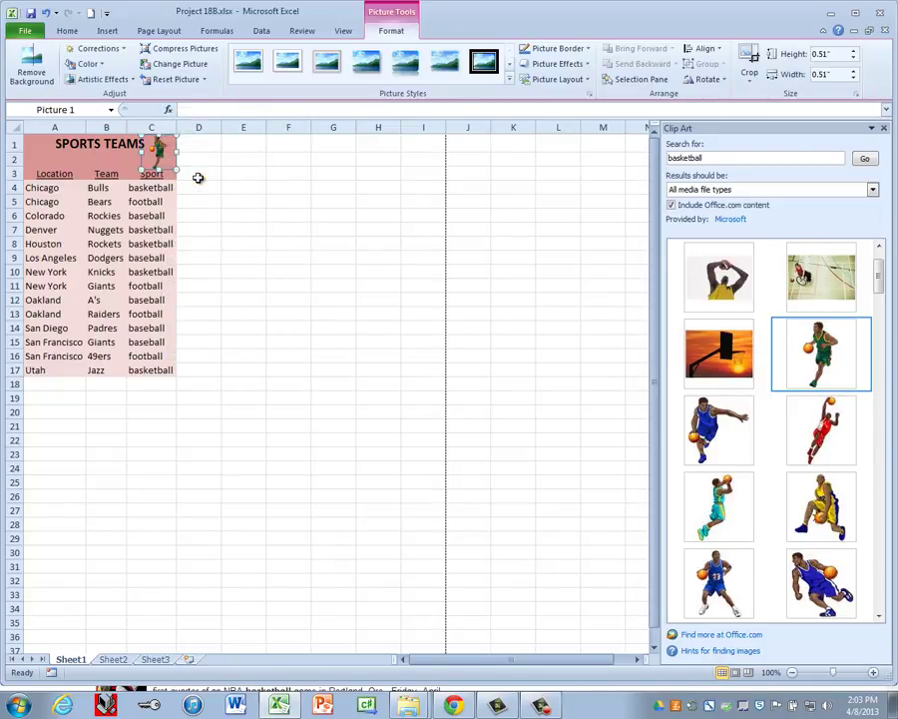
right_click(40, 152)
right_click(231, 201)
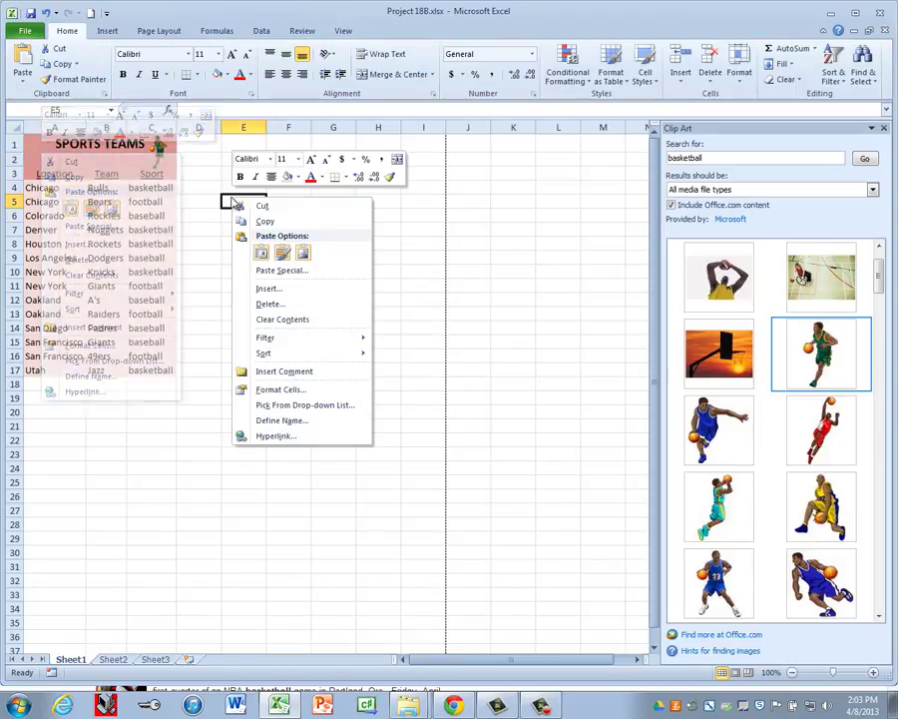
left_click(261, 253)
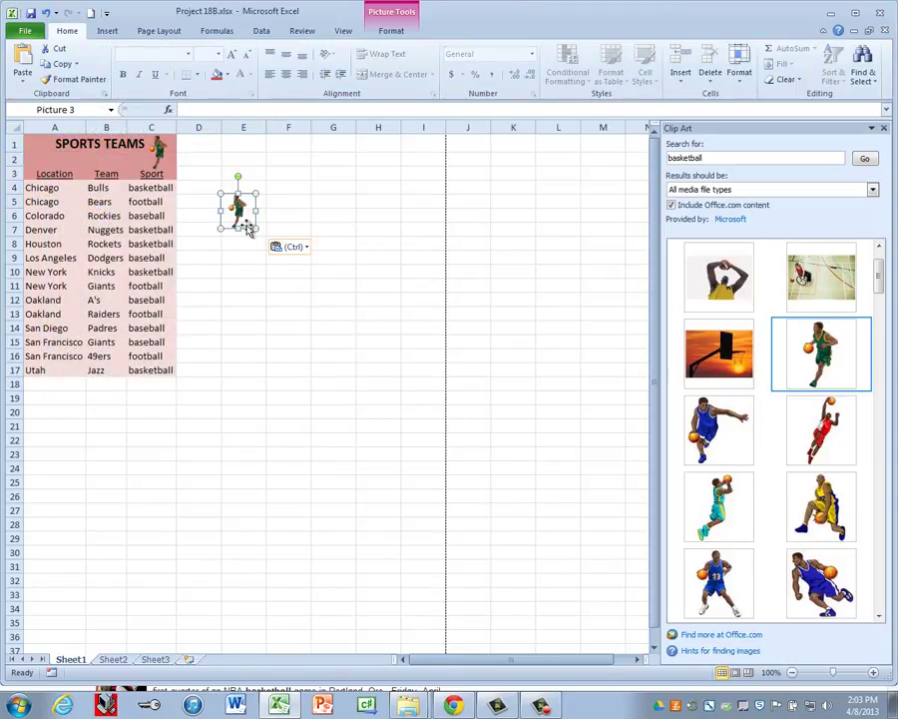
left_click_drag(248, 227, 52, 168)
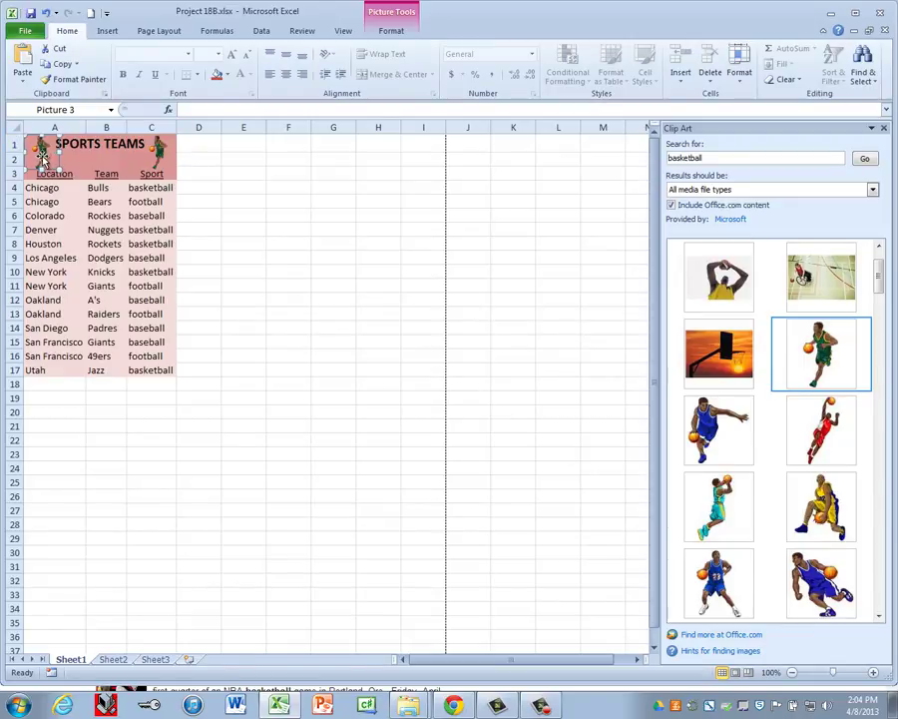
- Flip the copied basketball player horizontally so it faces the title, and close the clip art search
left_click(391, 31)
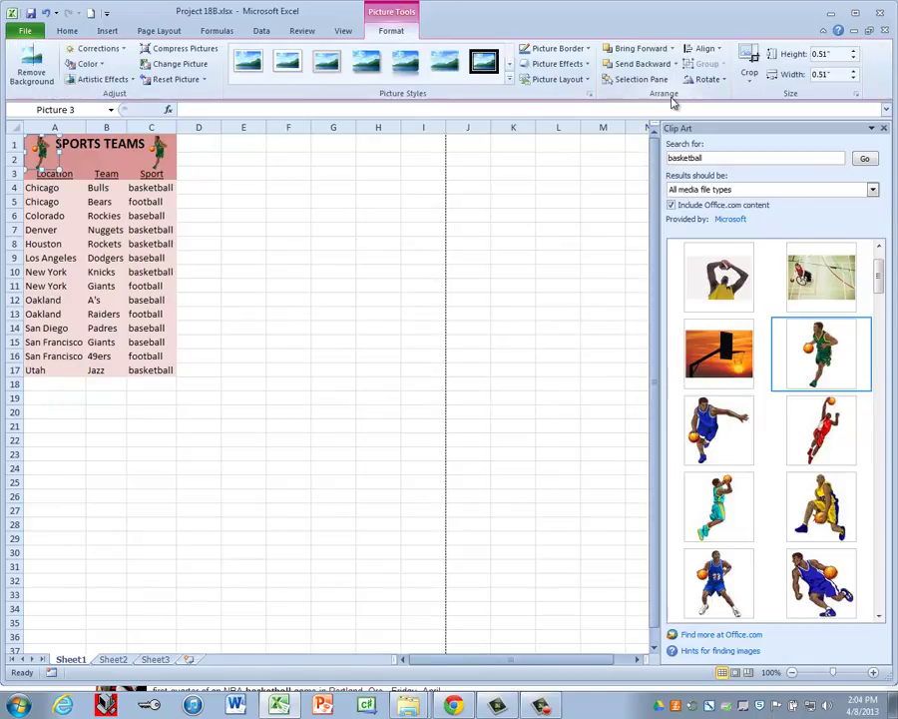
left_click(726, 83)
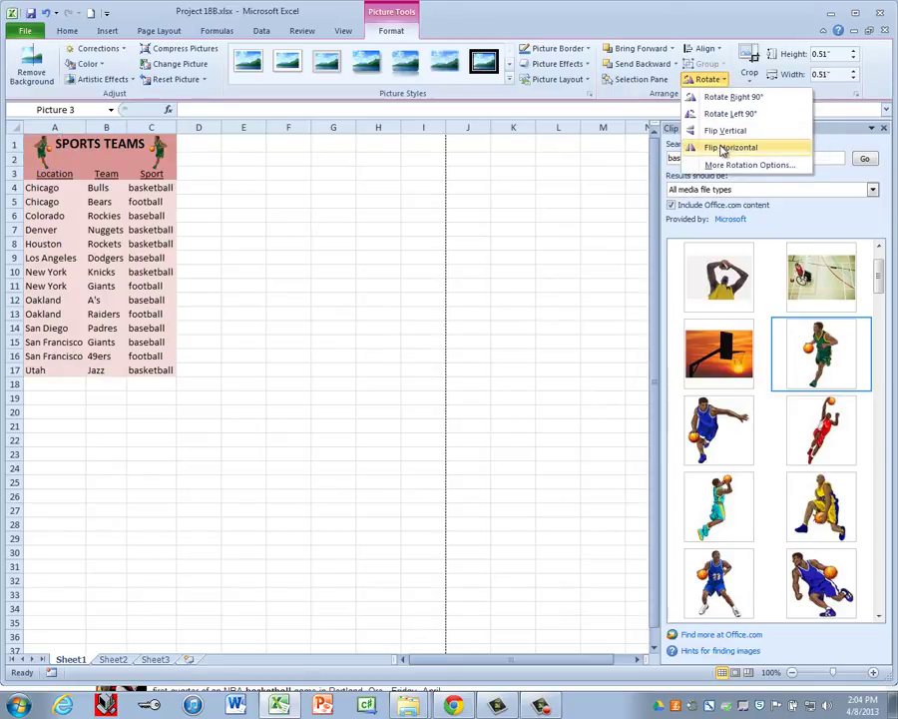
left_click(731, 148)
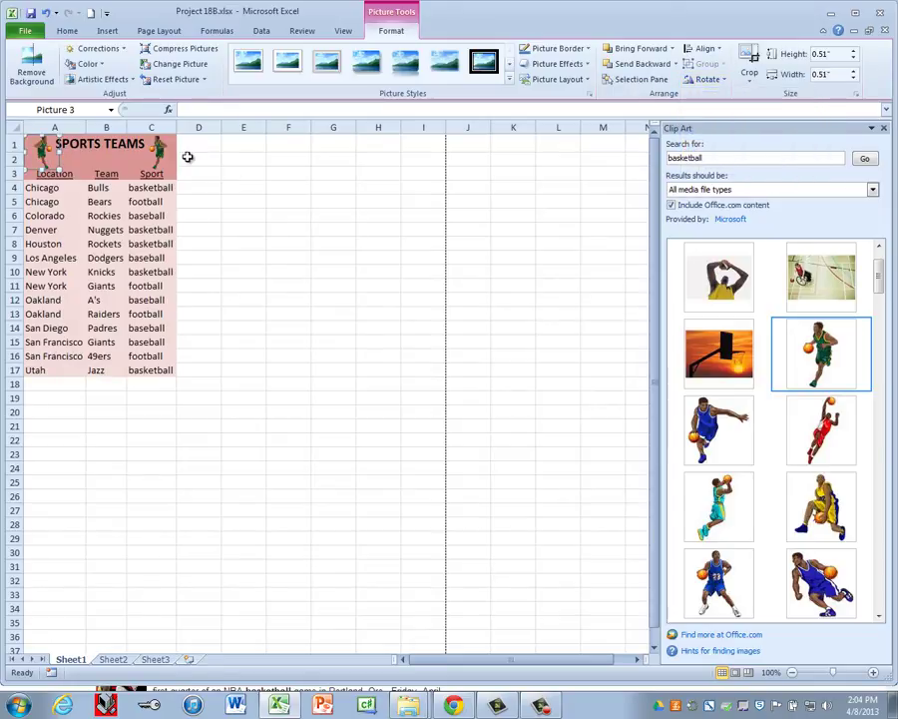
left_click(204, 156)
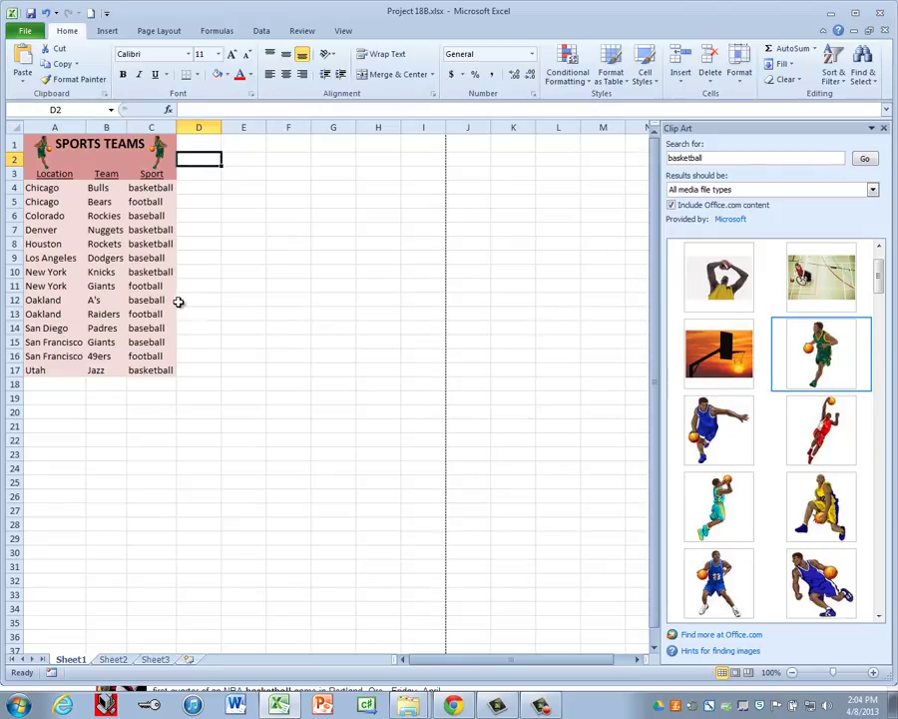
left_click(883, 129)
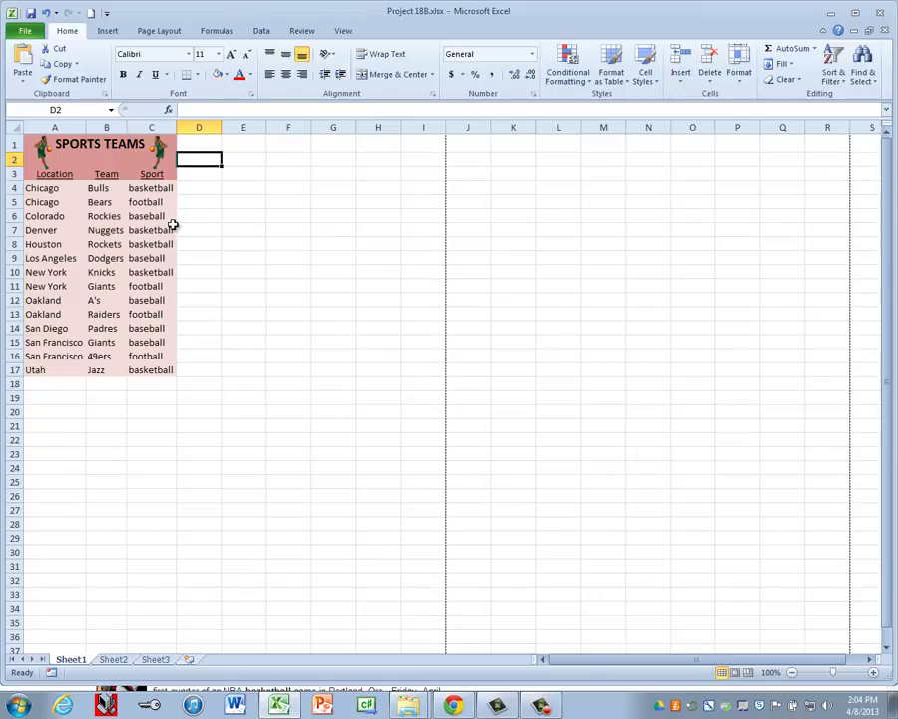
- Filter the team list to rows where Sport equals basketball and sort the rows by Location from A to Z
left_click(64, 201)
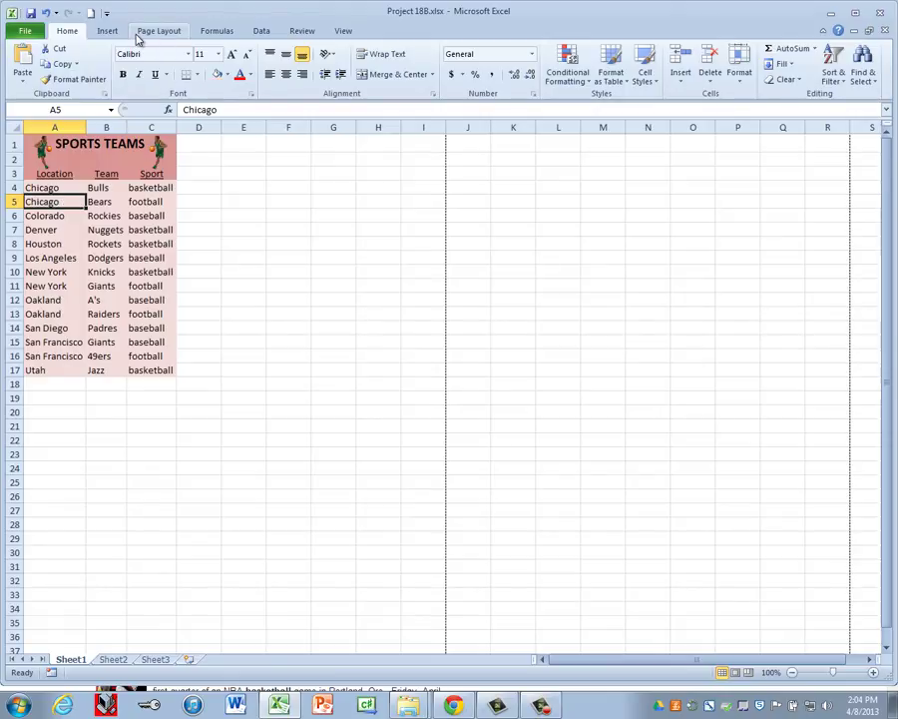
left_click(264, 32)
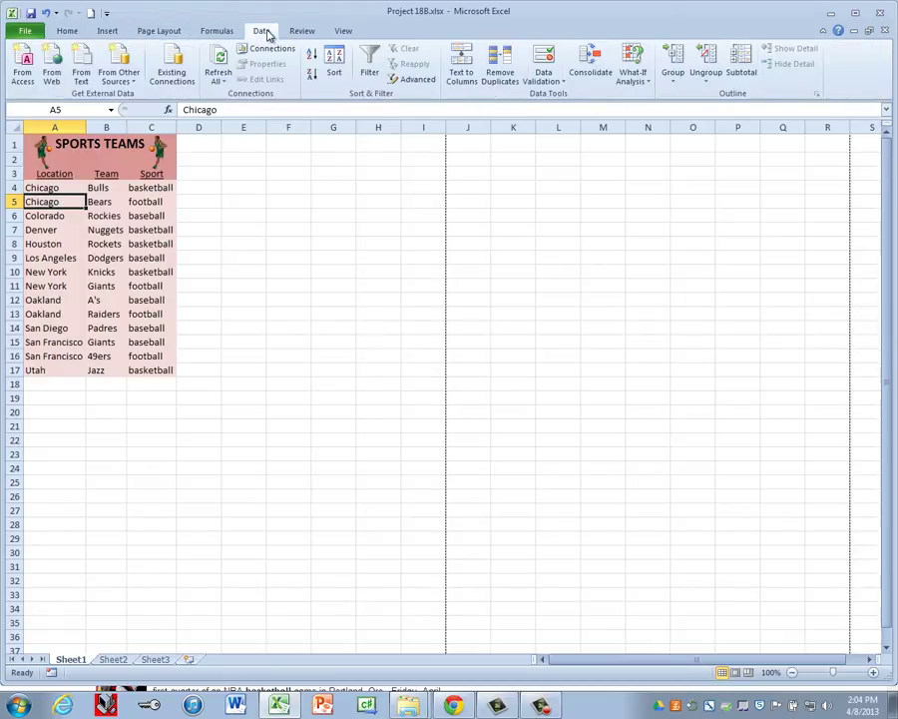
left_click(369, 66)
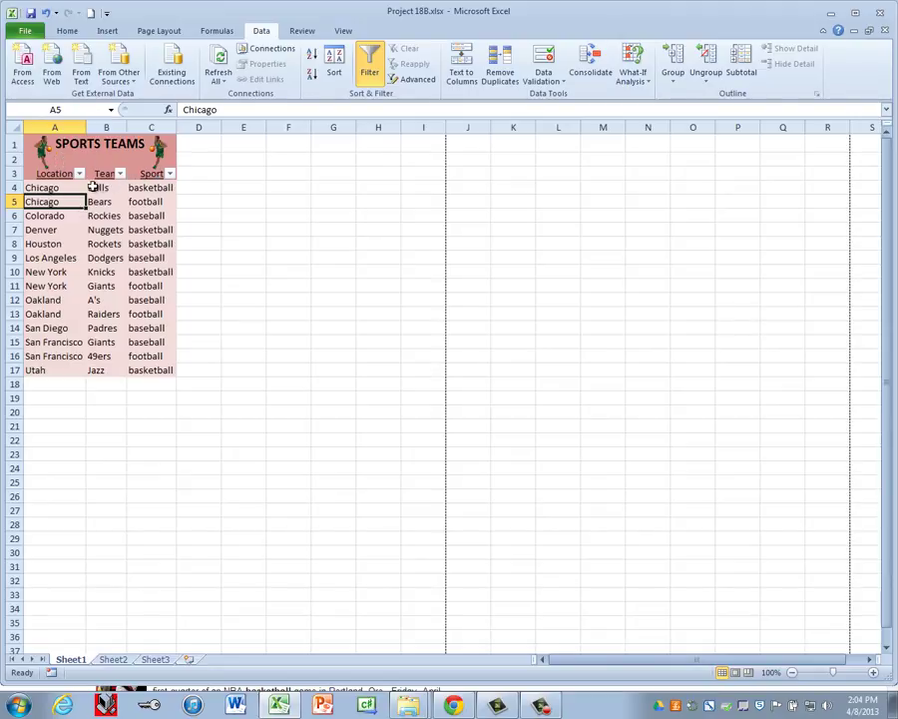
left_click(170, 175)
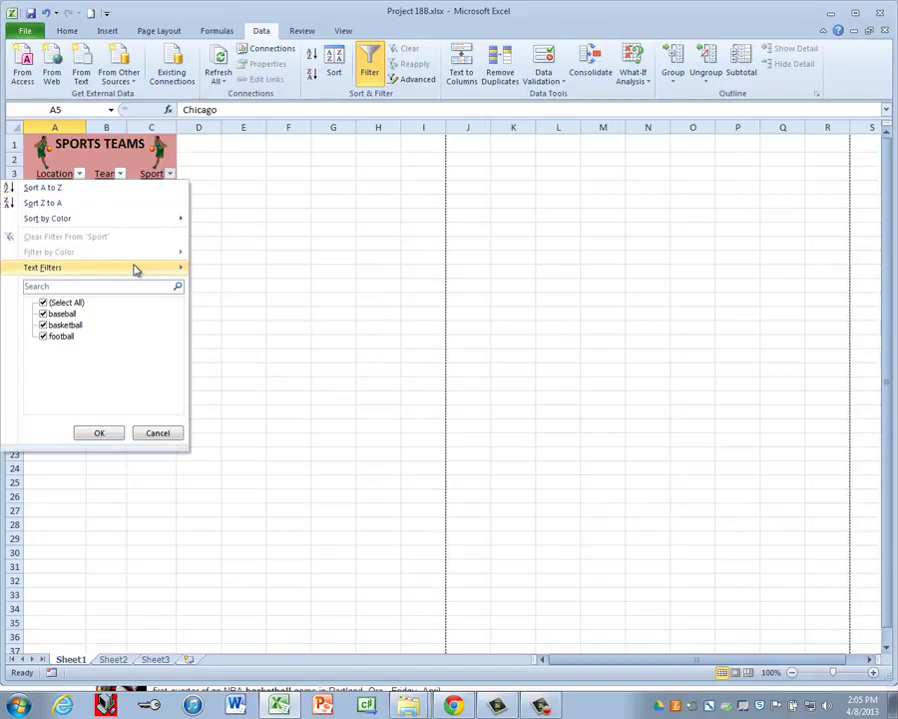
mouse_move(44, 271)
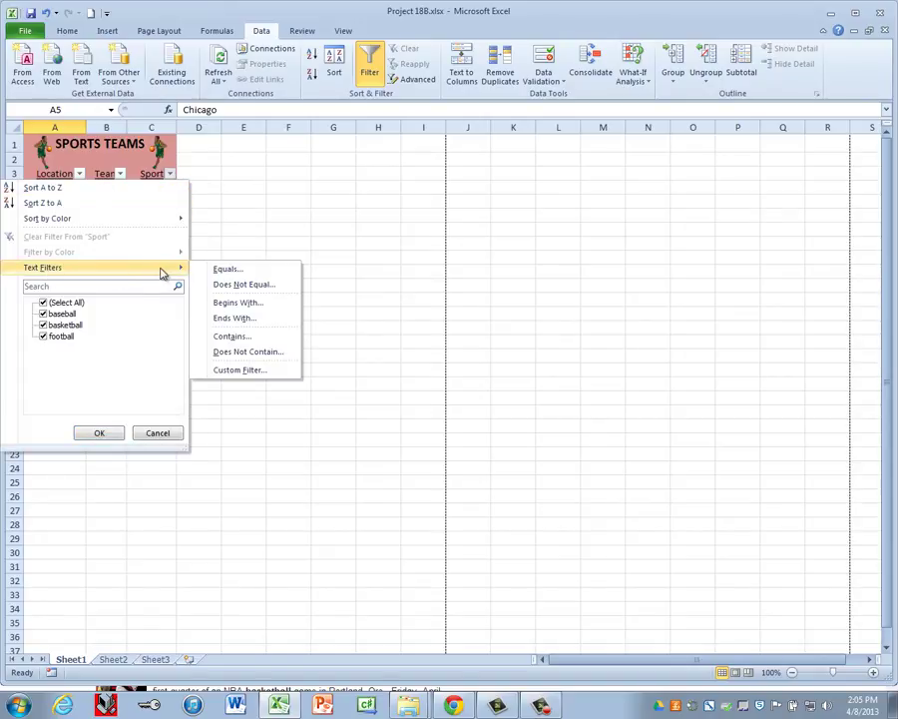
left_click(228, 272)
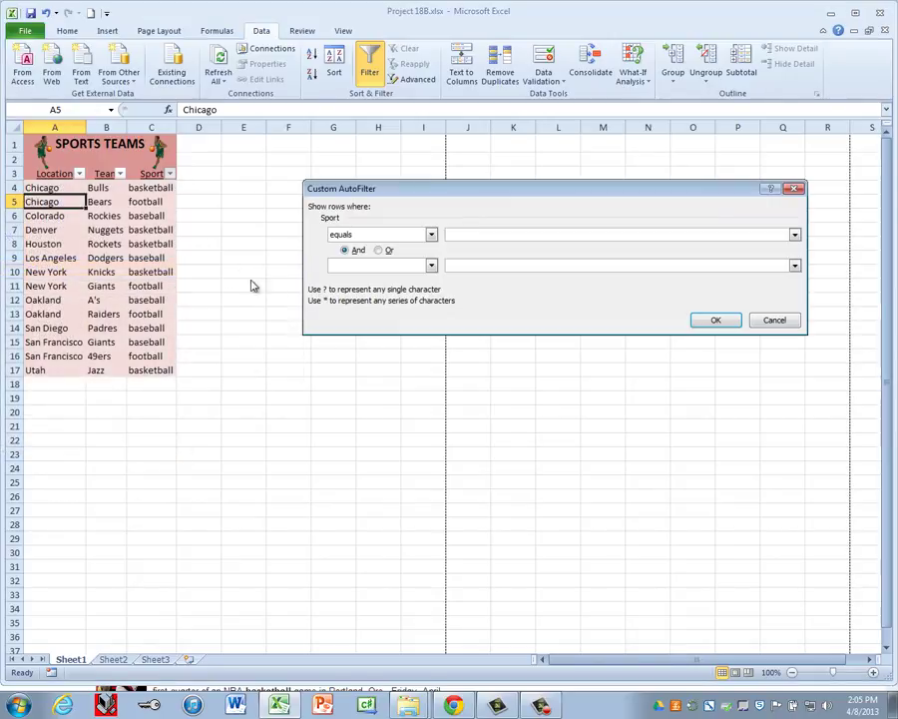
left_click(795, 235)
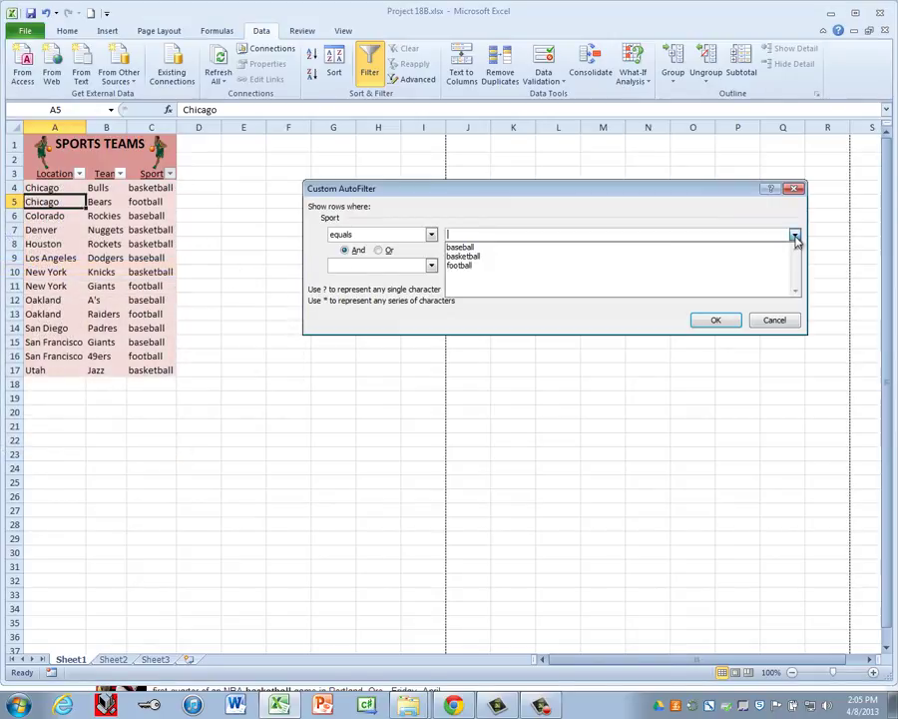
left_click(469, 254)
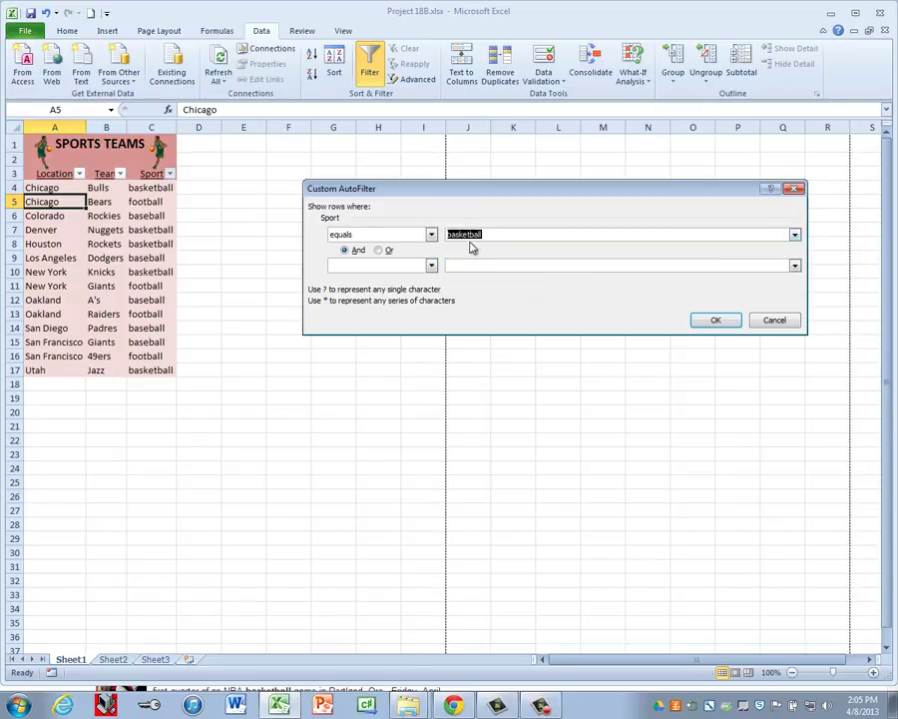
left_click(714, 321)
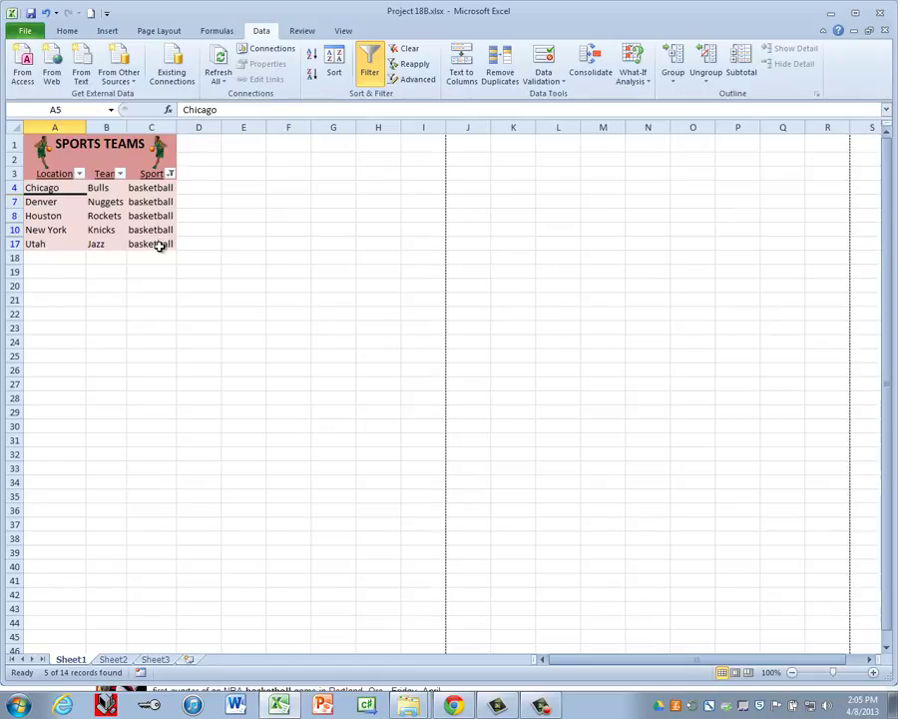
left_click(80, 175)
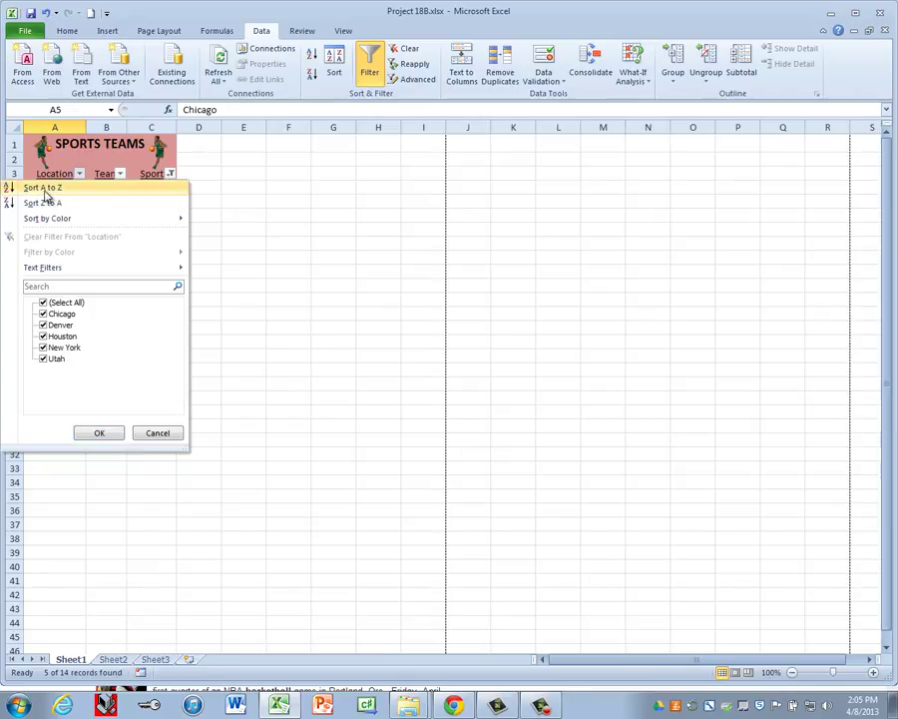
left_click(45, 189)
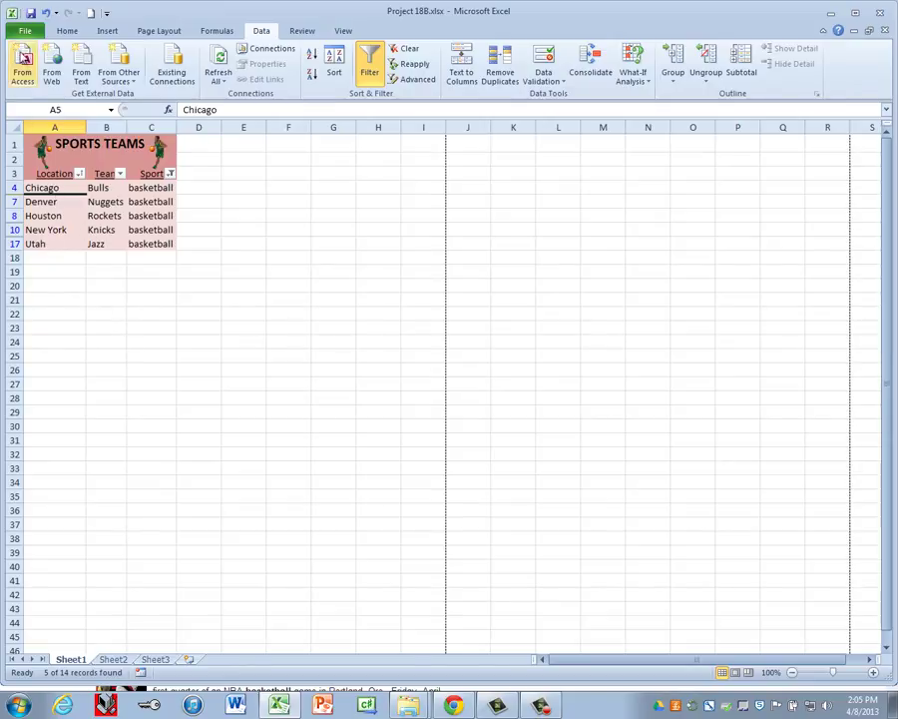
- Save a copy of the filtered workbook as Project 18C.xlsx in the Excel folder
left_click(20, 32)
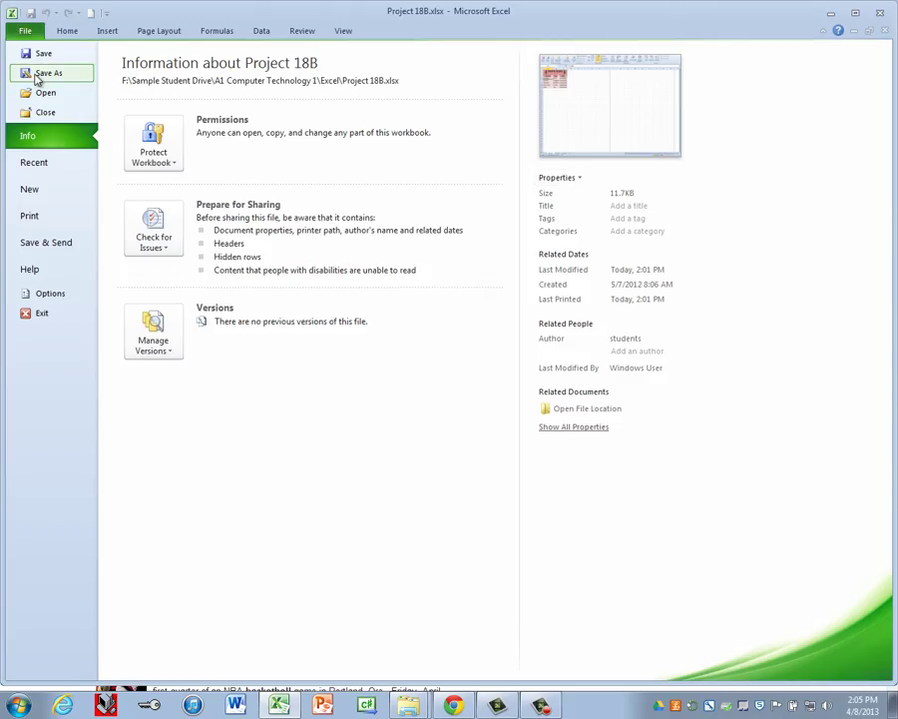
left_click(45, 74)
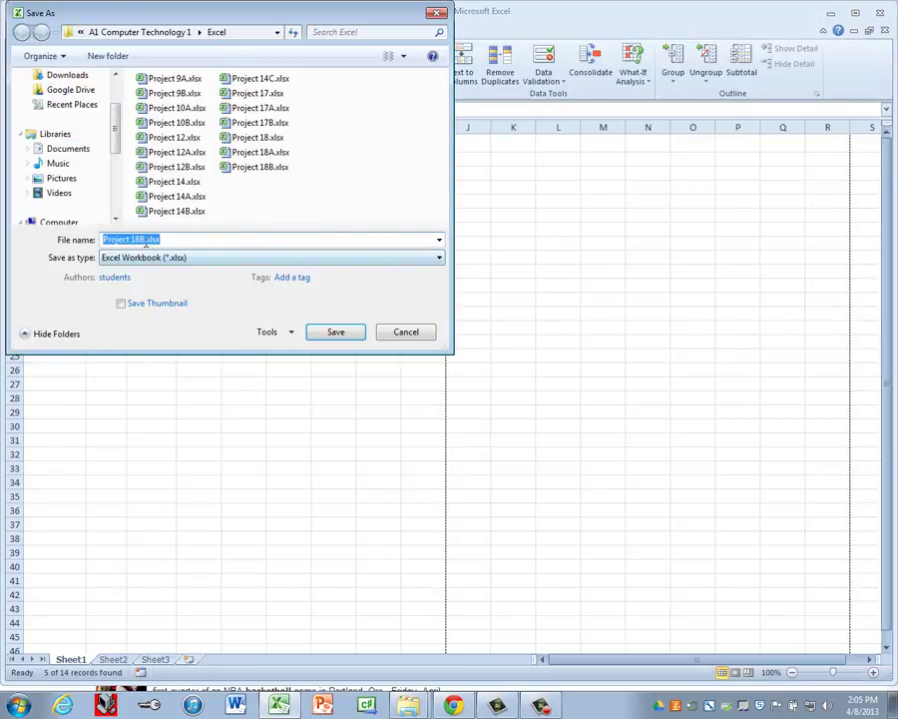
left_click(154, 239)
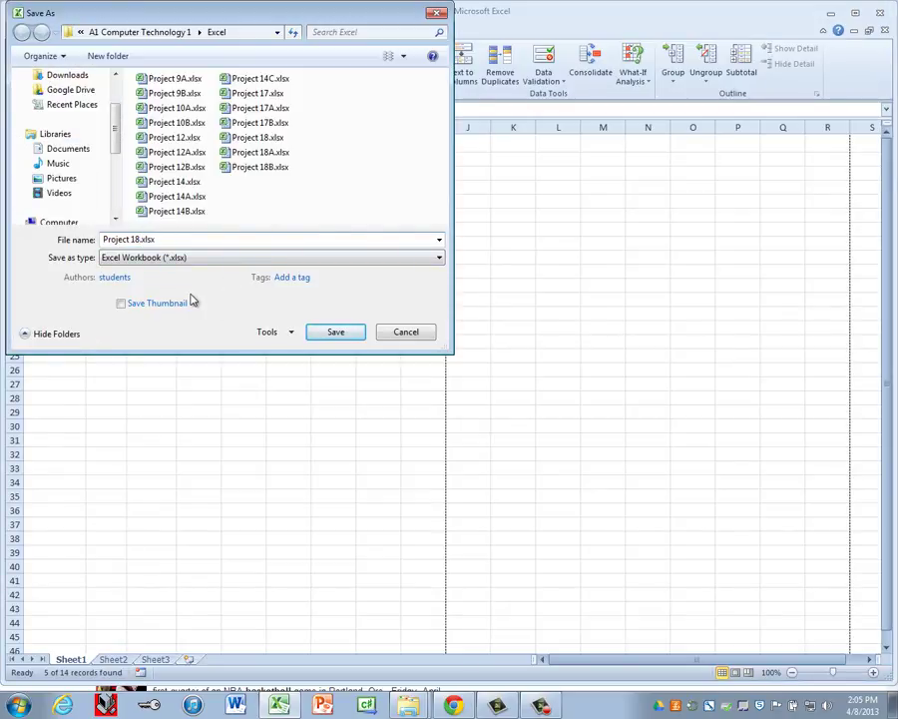
left_click(329, 331)
- Publish the workbook as Project 18C.pdf and close the opened PDF
left_click(28, 33)
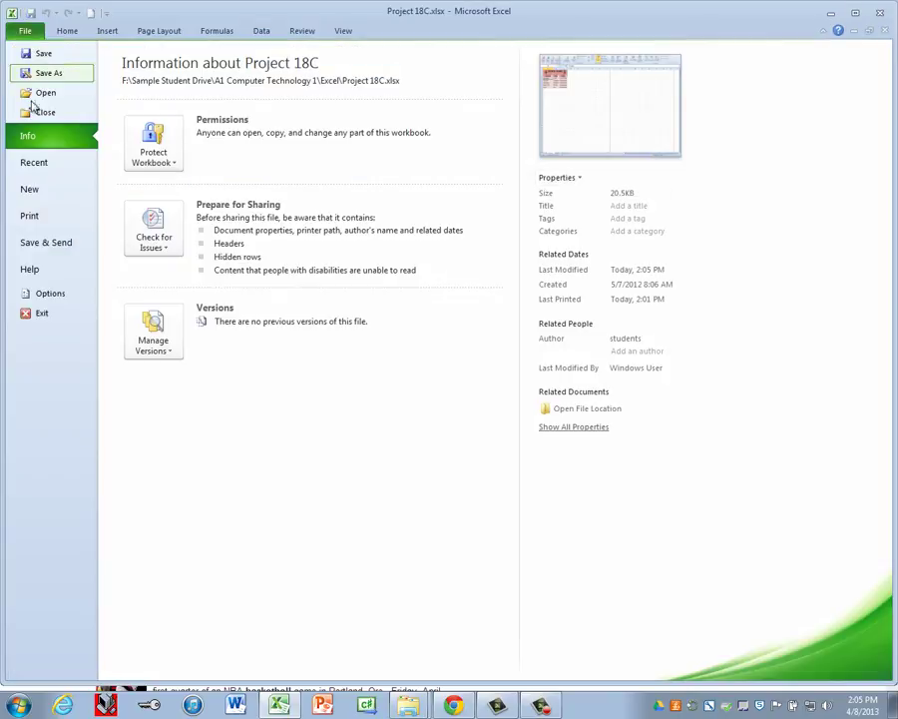
left_click(44, 242)
left_click(204, 245)
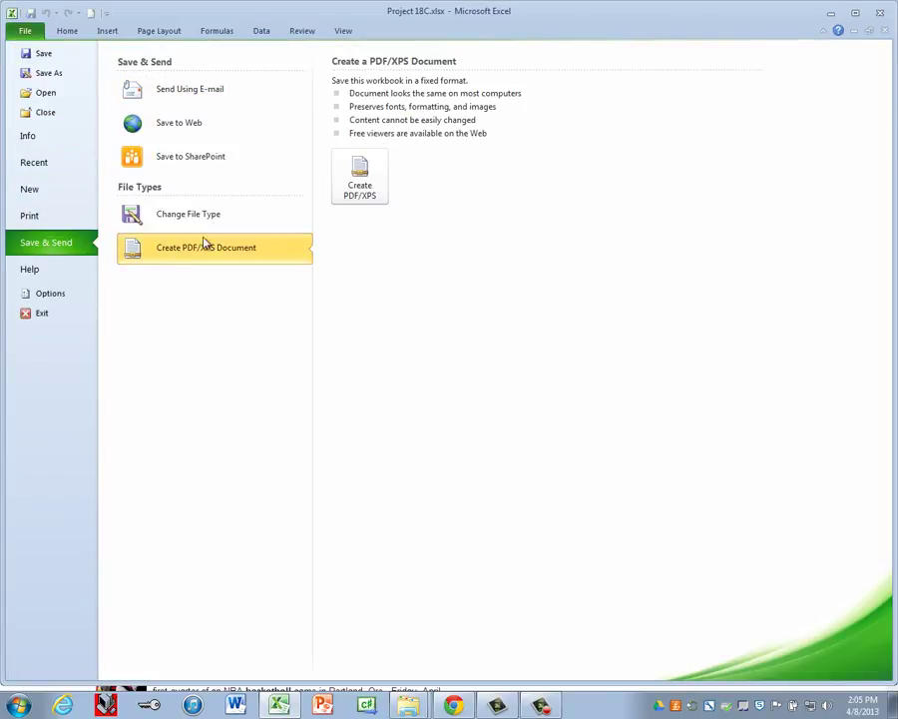
left_click(358, 176)
left_click(351, 418)
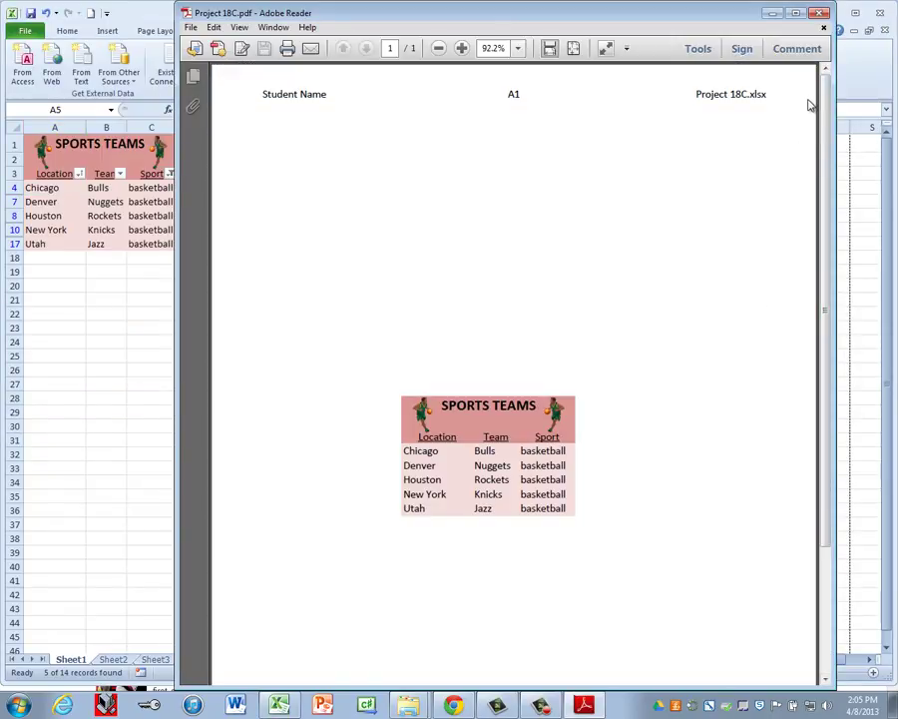
left_click(822, 14)
- AutoFit the widths of columns A through C to their contents
left_click_drag(48, 127, 164, 127)
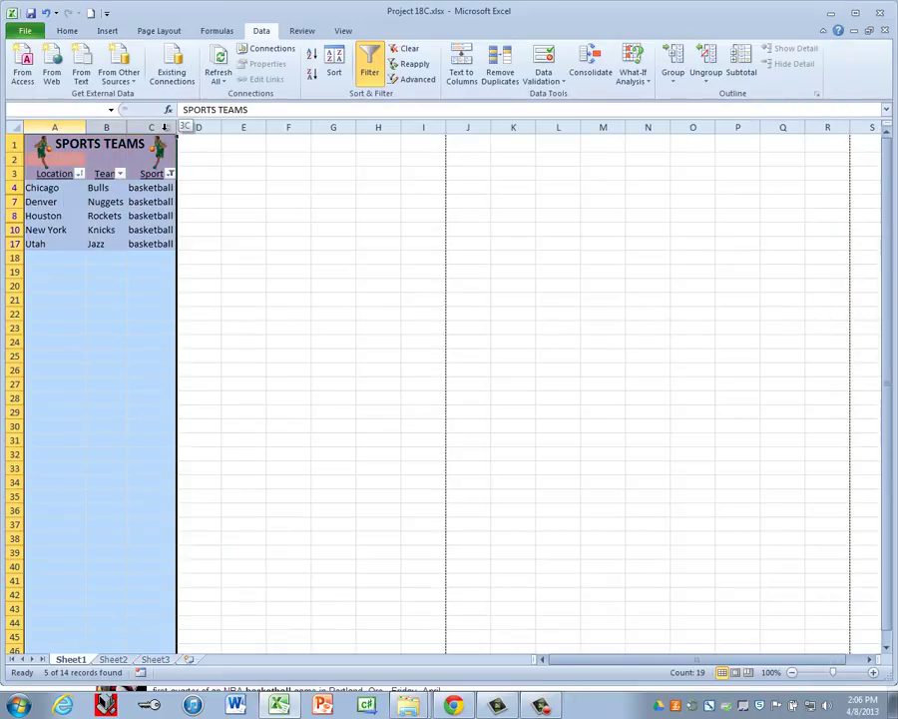
double_click(177, 125)
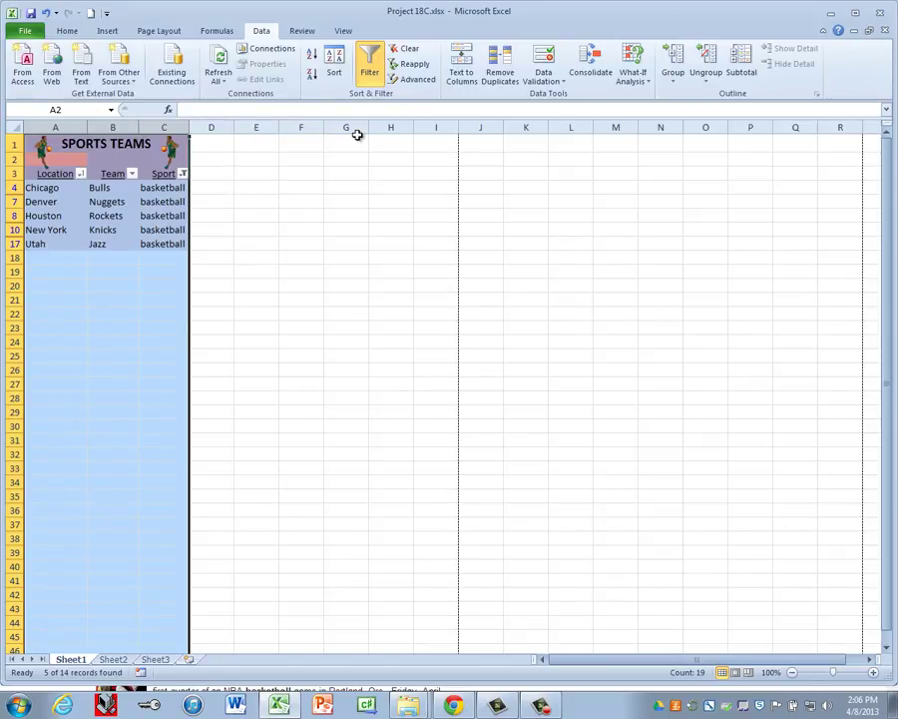
left_click(350, 192)
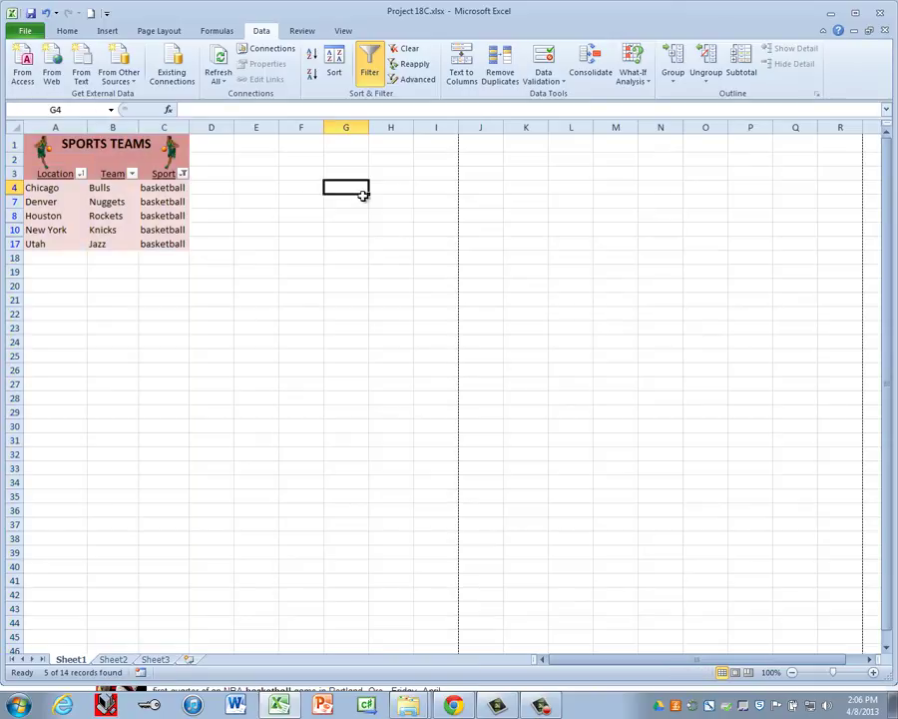